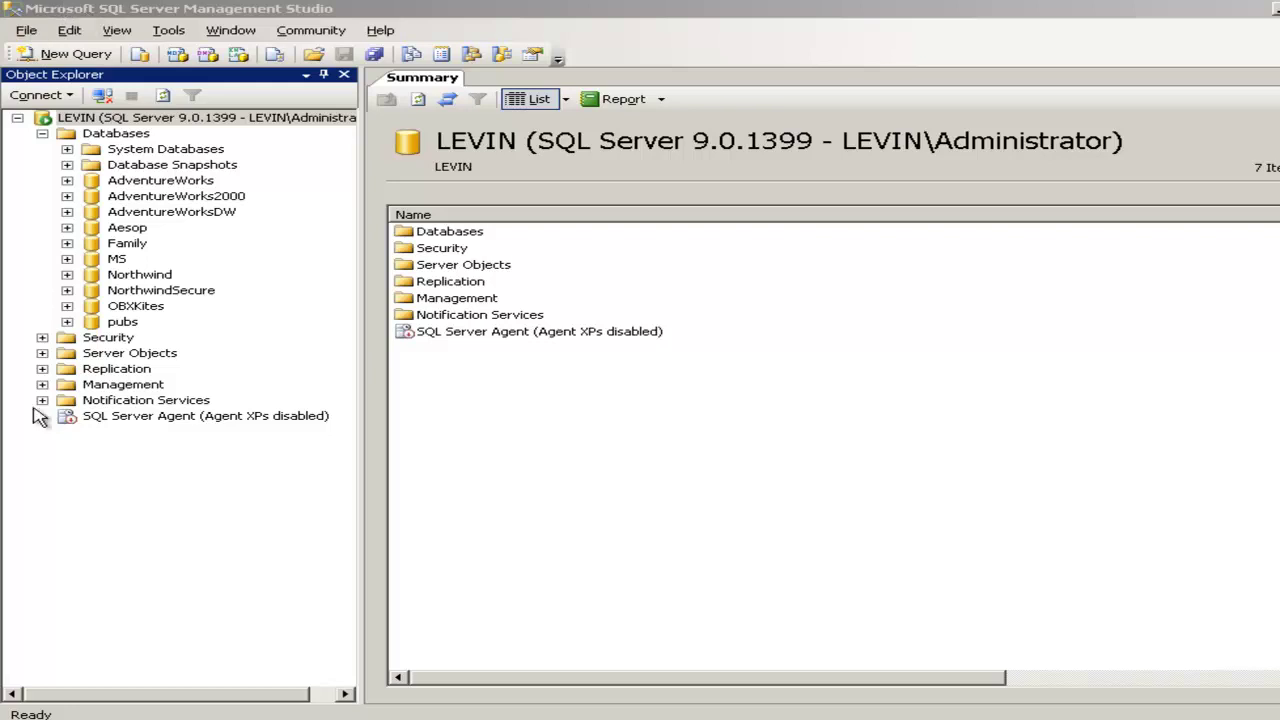
In Object Explorer, expand pubs > Programmability > Stored Procedures and select dbo.byroyalty2
left_click(67, 322)
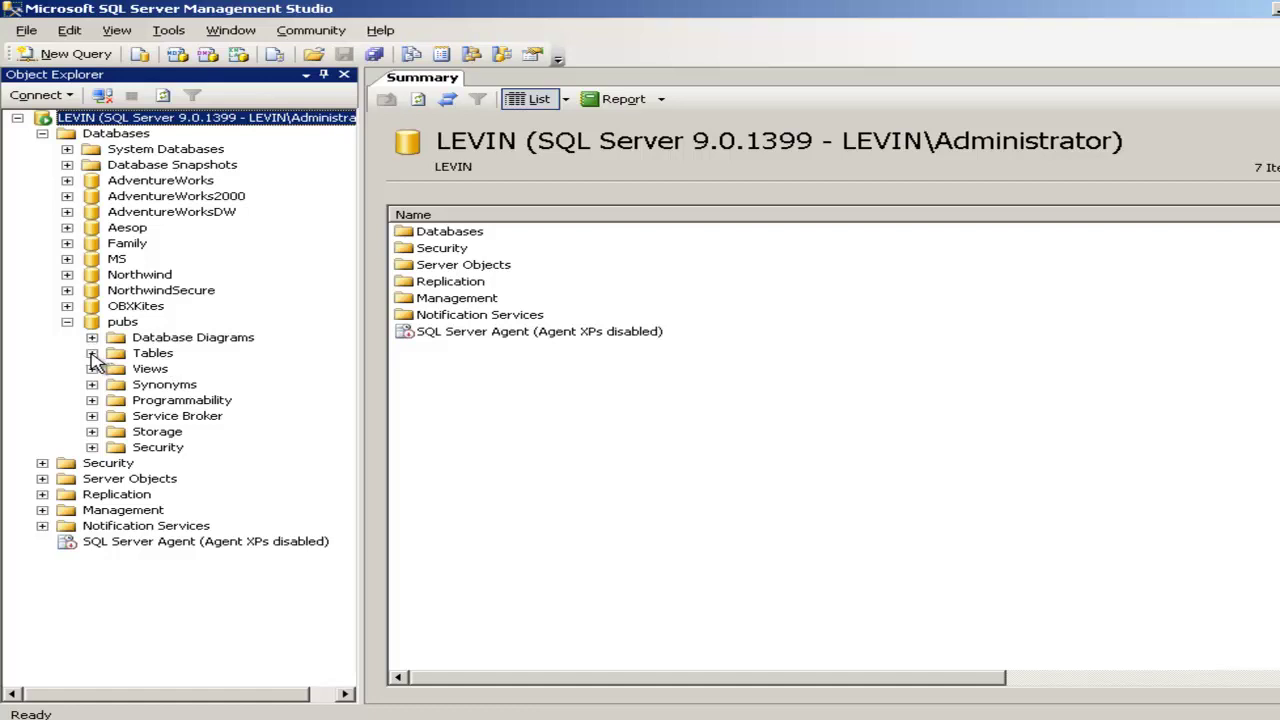
left_click(91, 353)
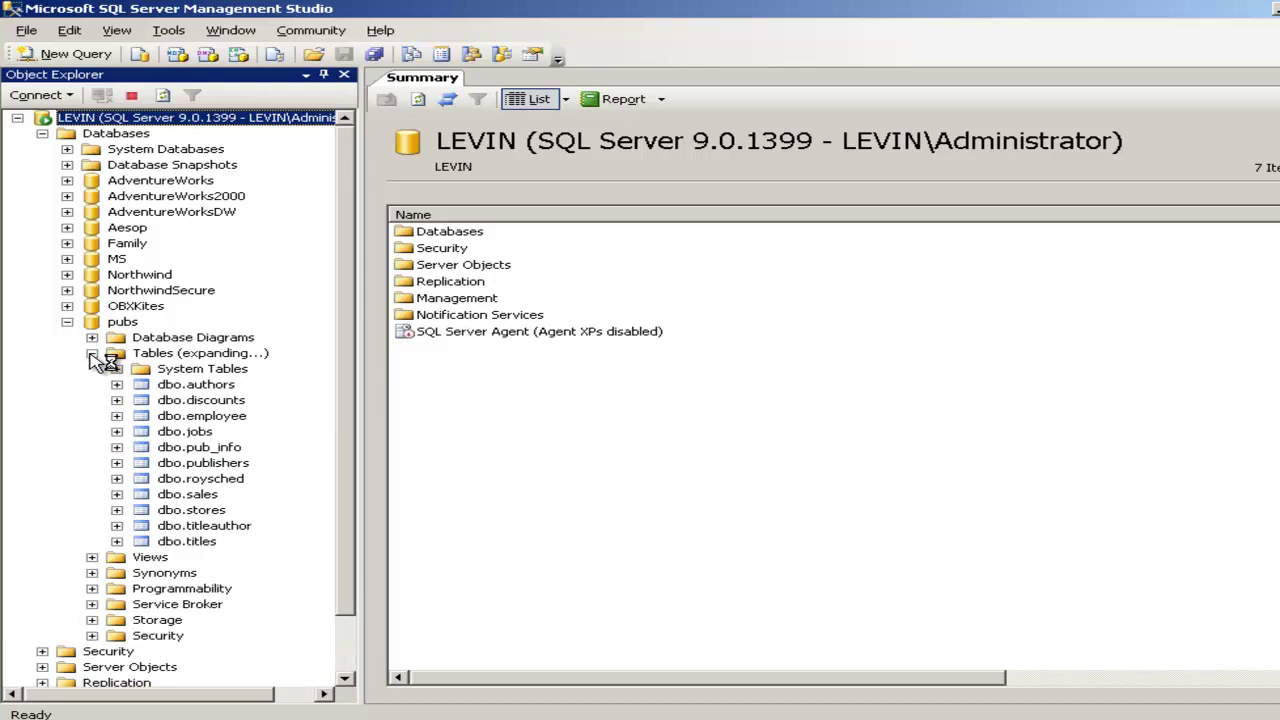
left_click(91, 353)
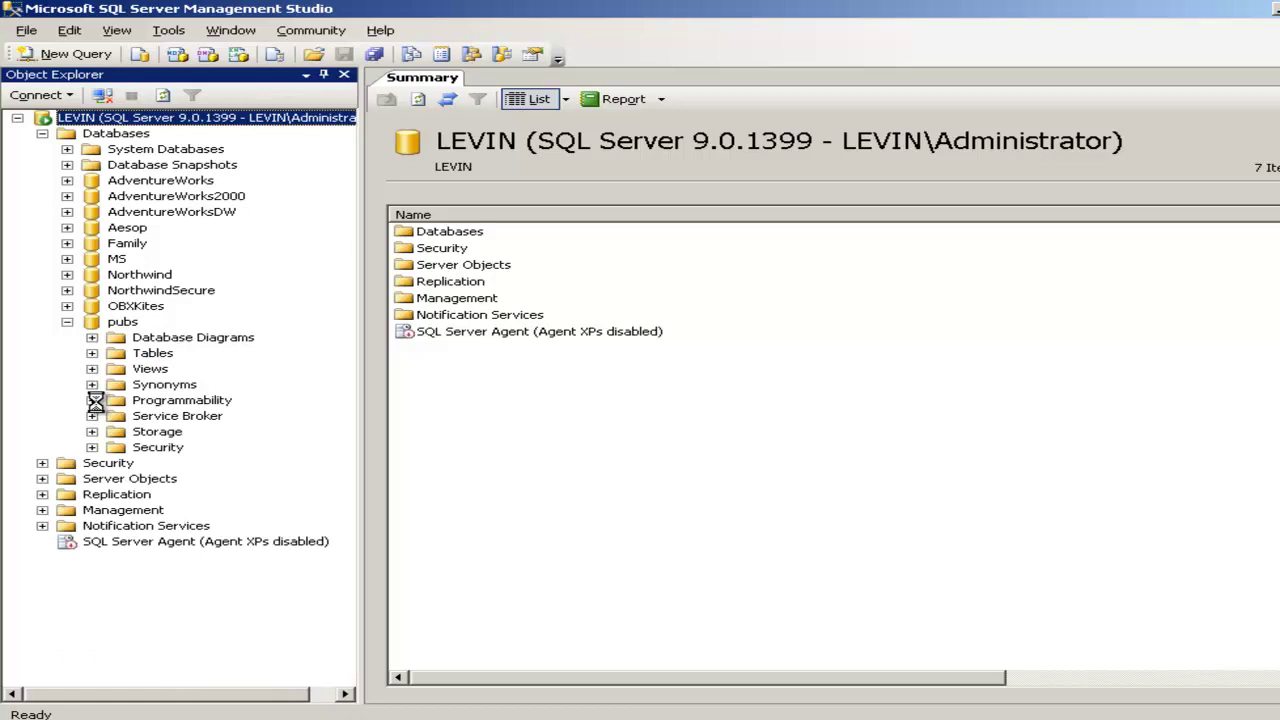
left_click(92, 400)
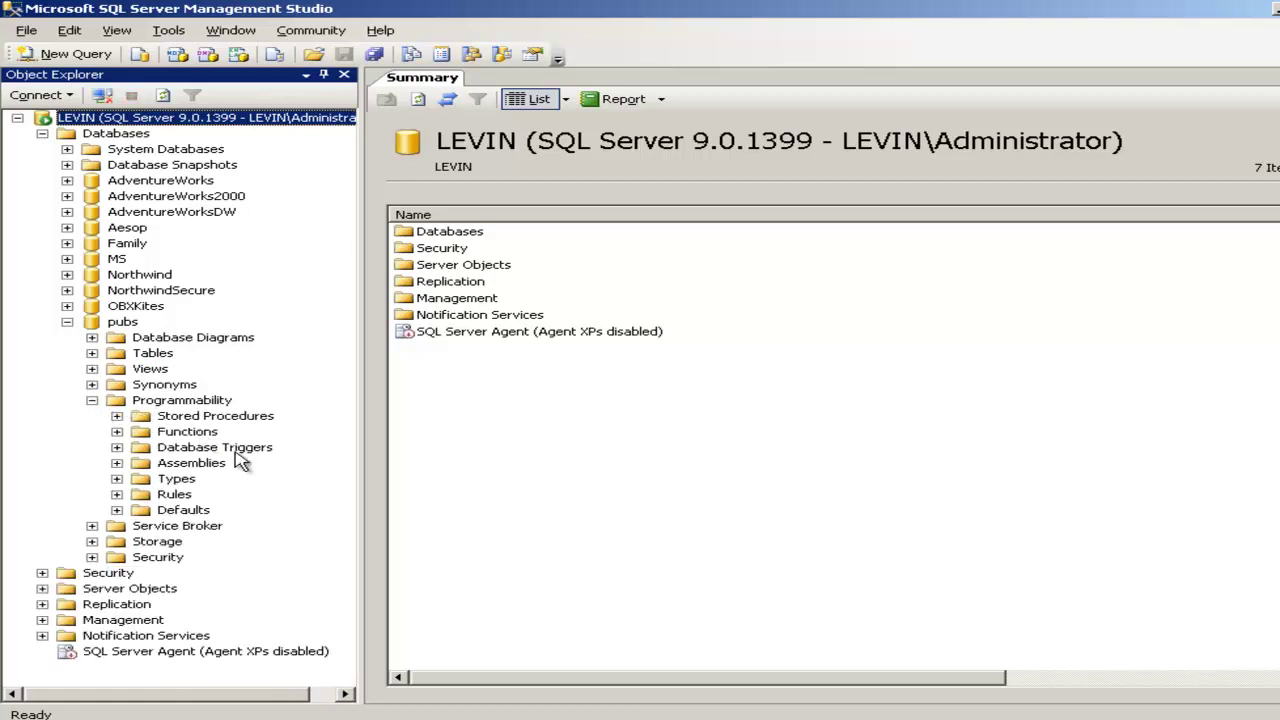
left_click(117, 416)
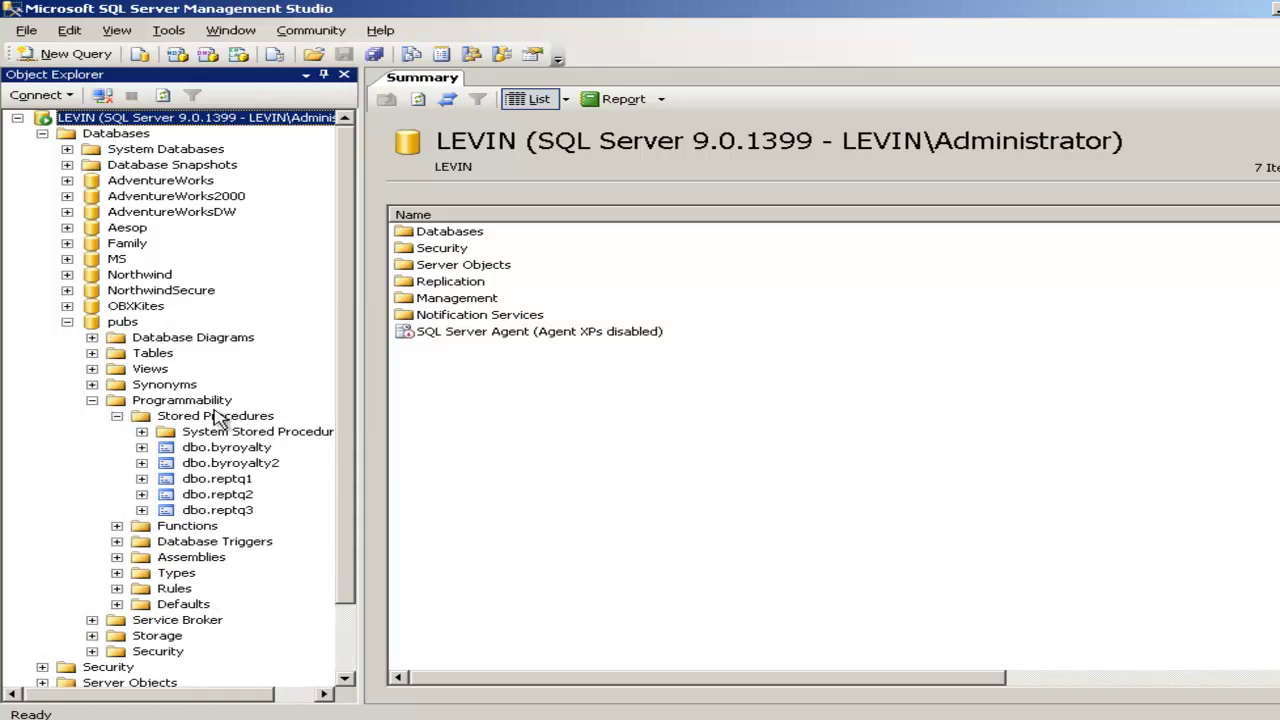
left_click(242, 467)
Script dbo.byroyalty2 as CREATE into a new query editor window
right_click(241, 467)
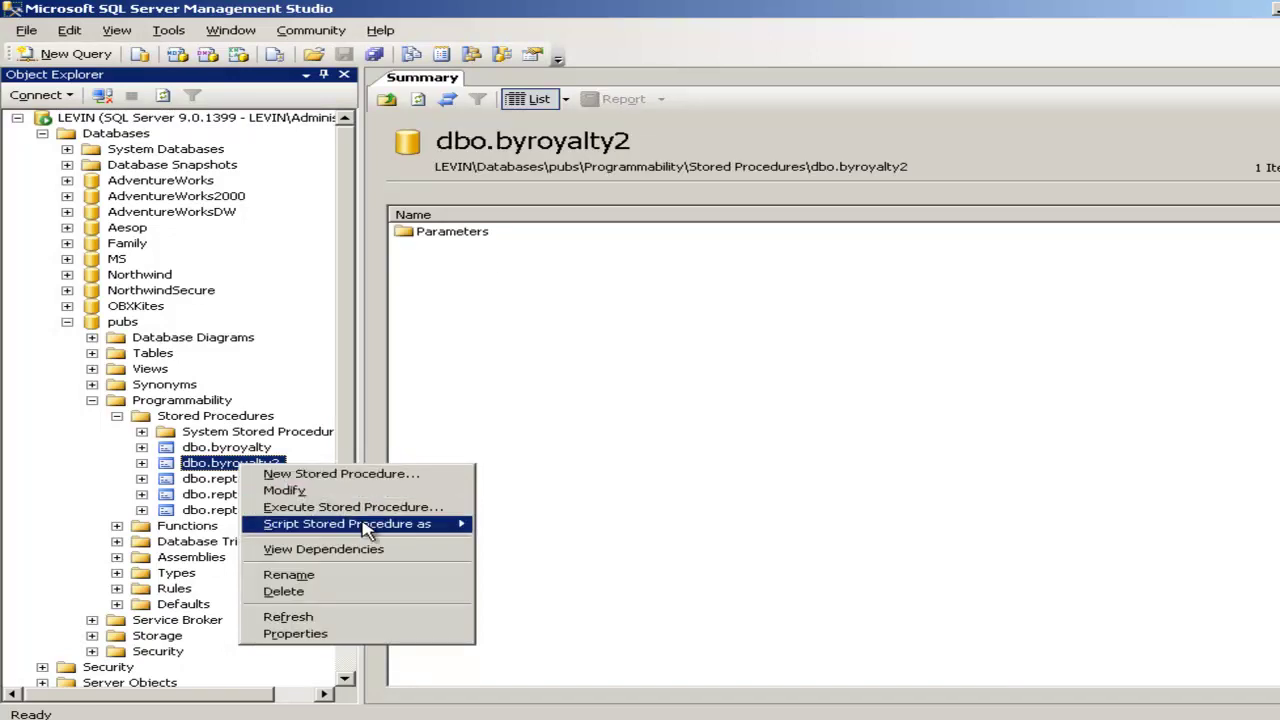
mouse_move(368, 526)
mouse_move(528, 537)
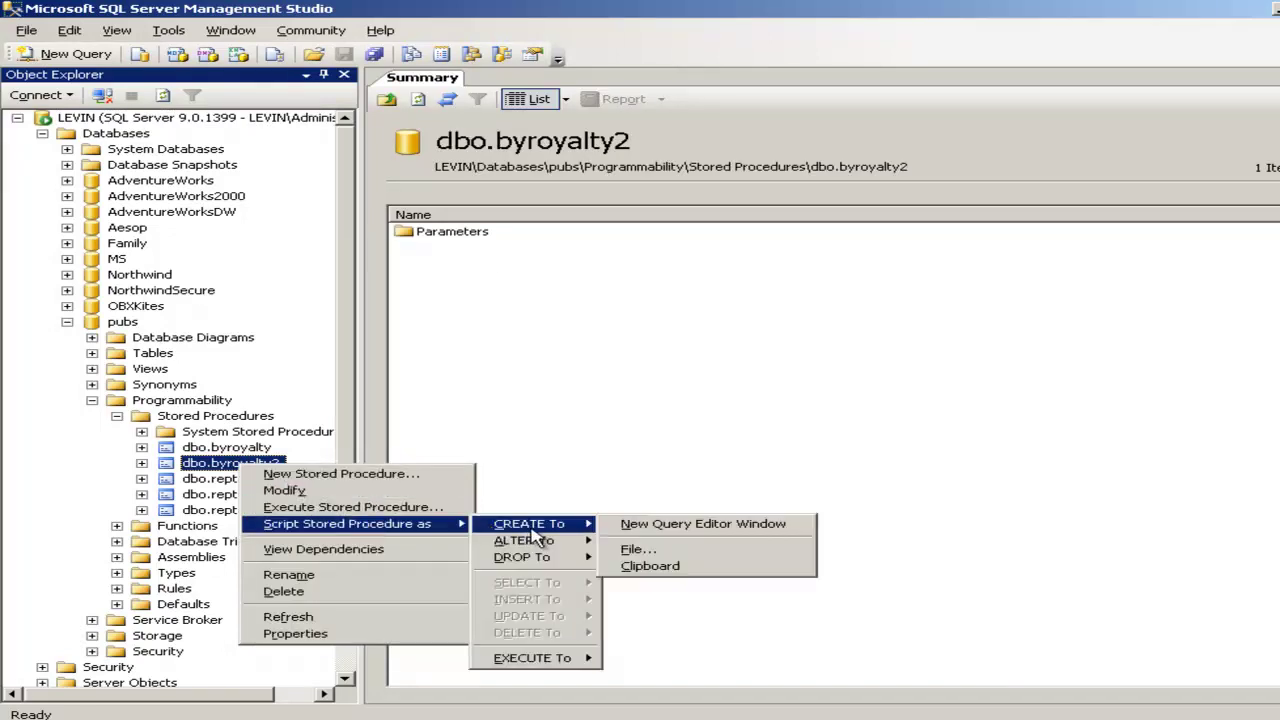
left_click(632, 529)
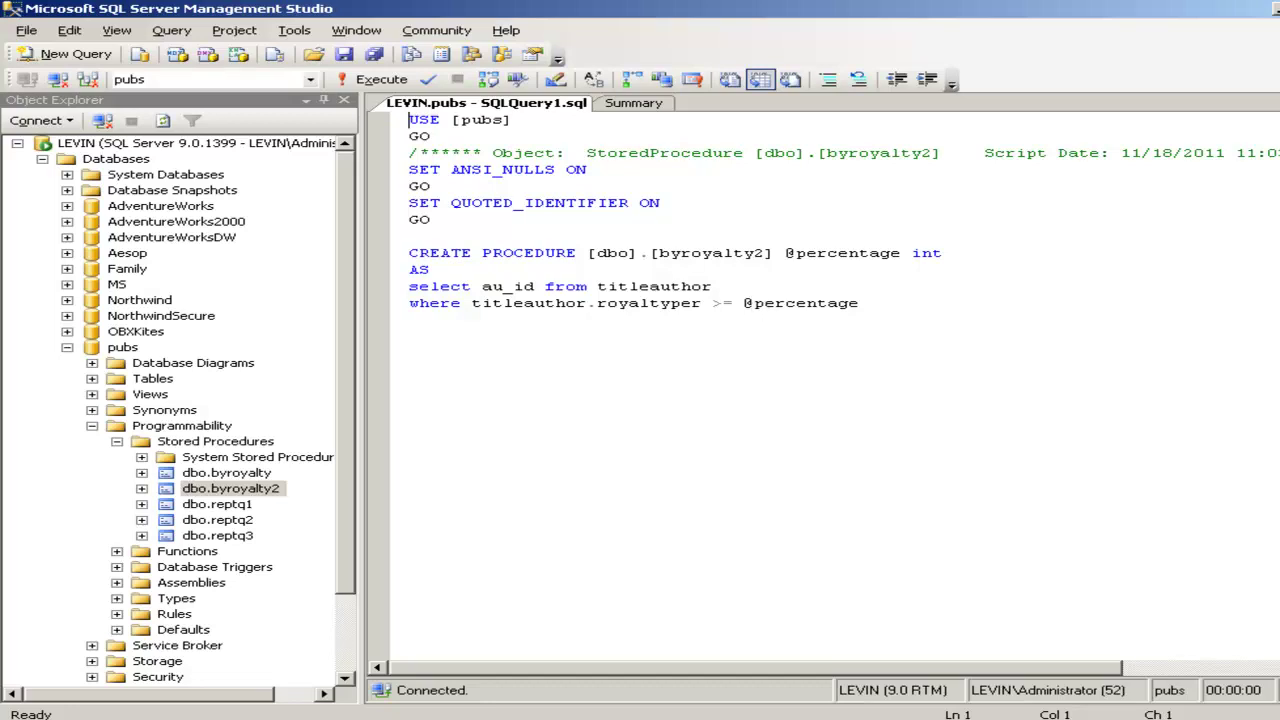
key("super")
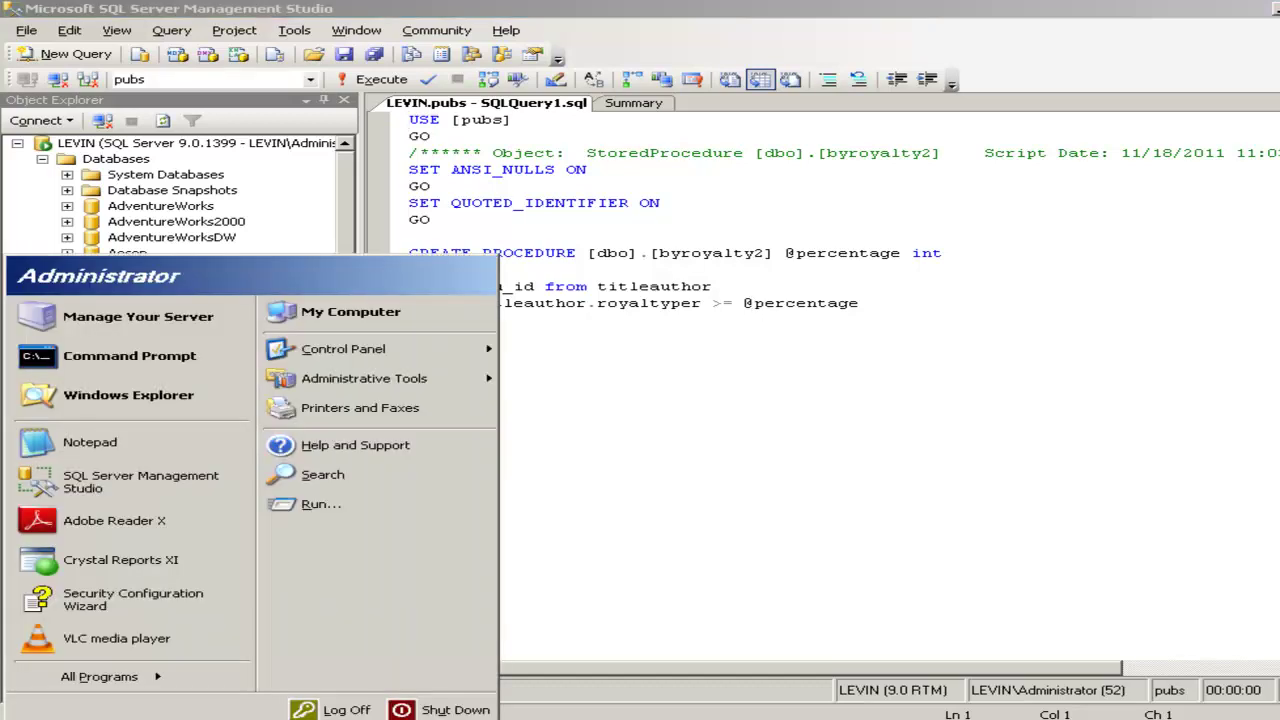
Launch Crystal Reports XI and start a new Standard Report
left_click(163, 564)
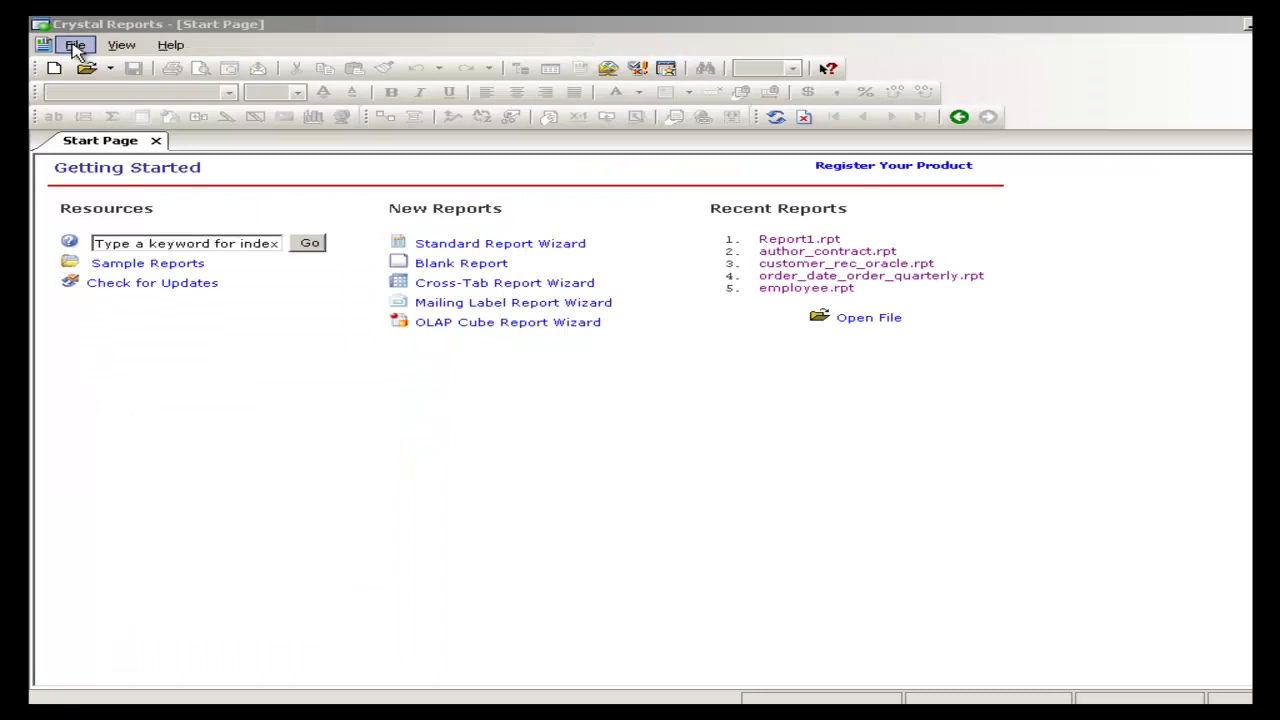
left_click(75, 45)
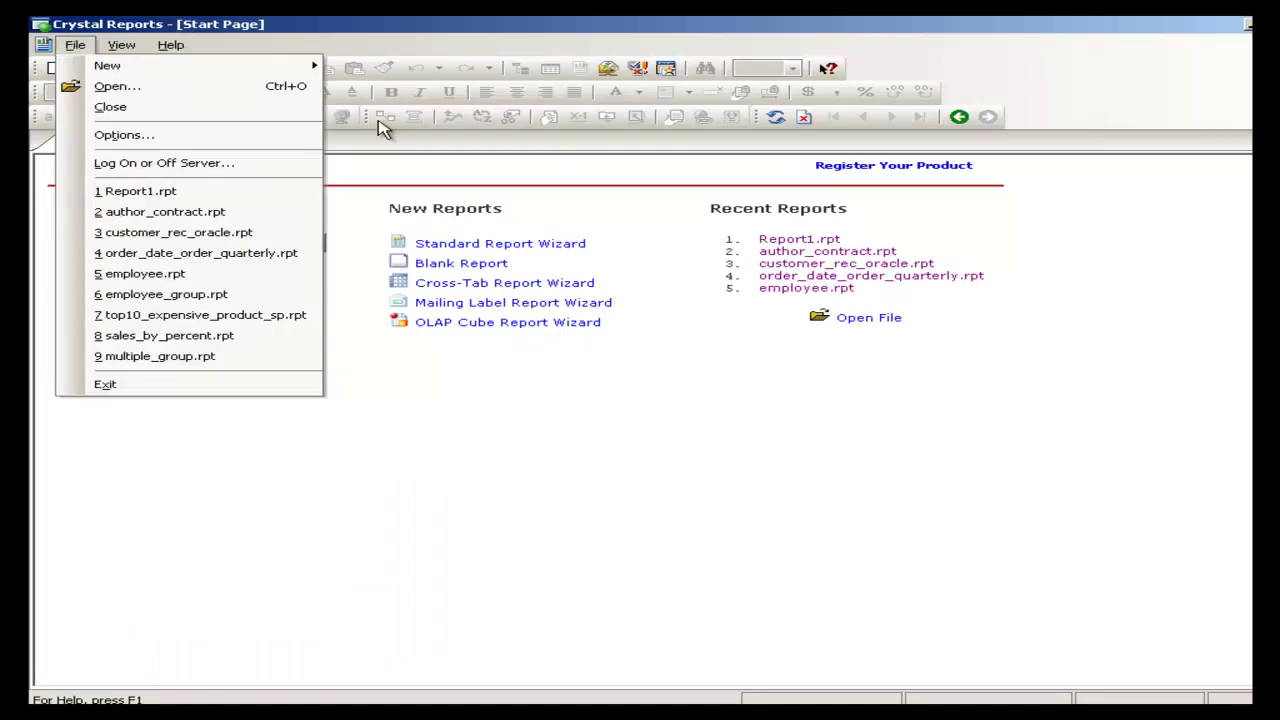
mouse_move(265, 73)
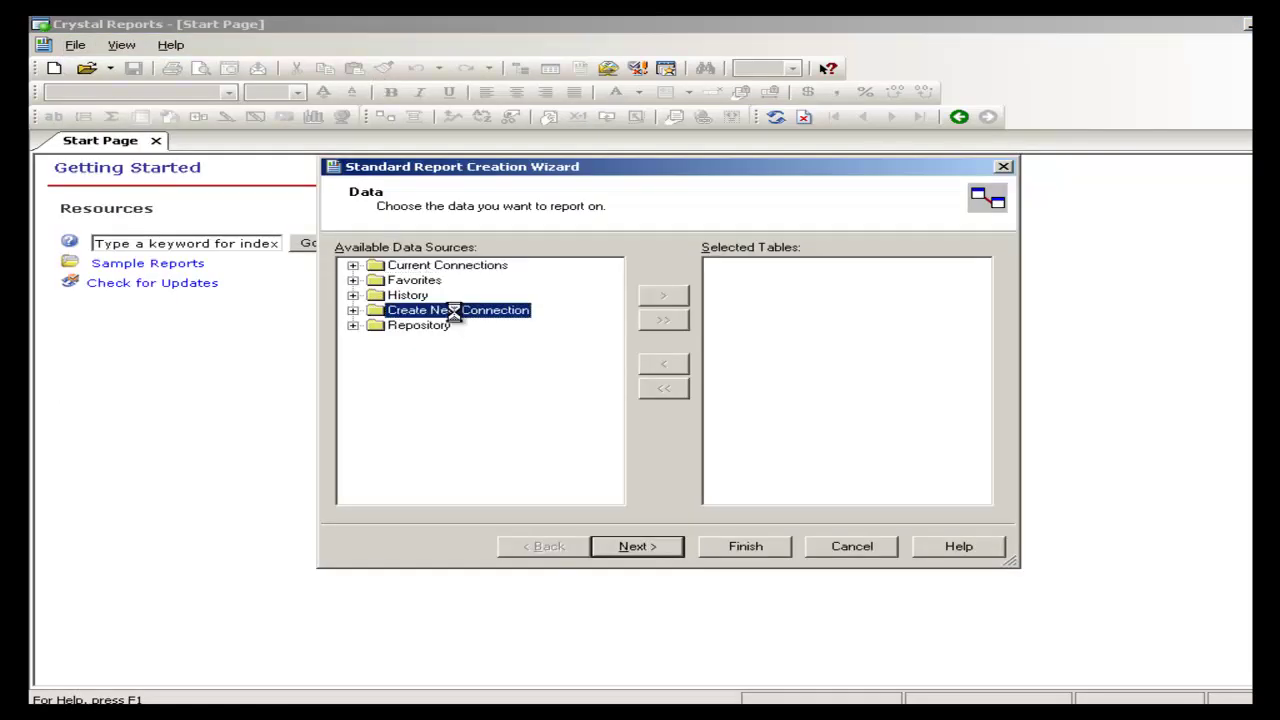
Create a new ODBC (RDO) connection to the pubs data source using a trusted connection
left_click(458, 314)
double_click(458, 314)
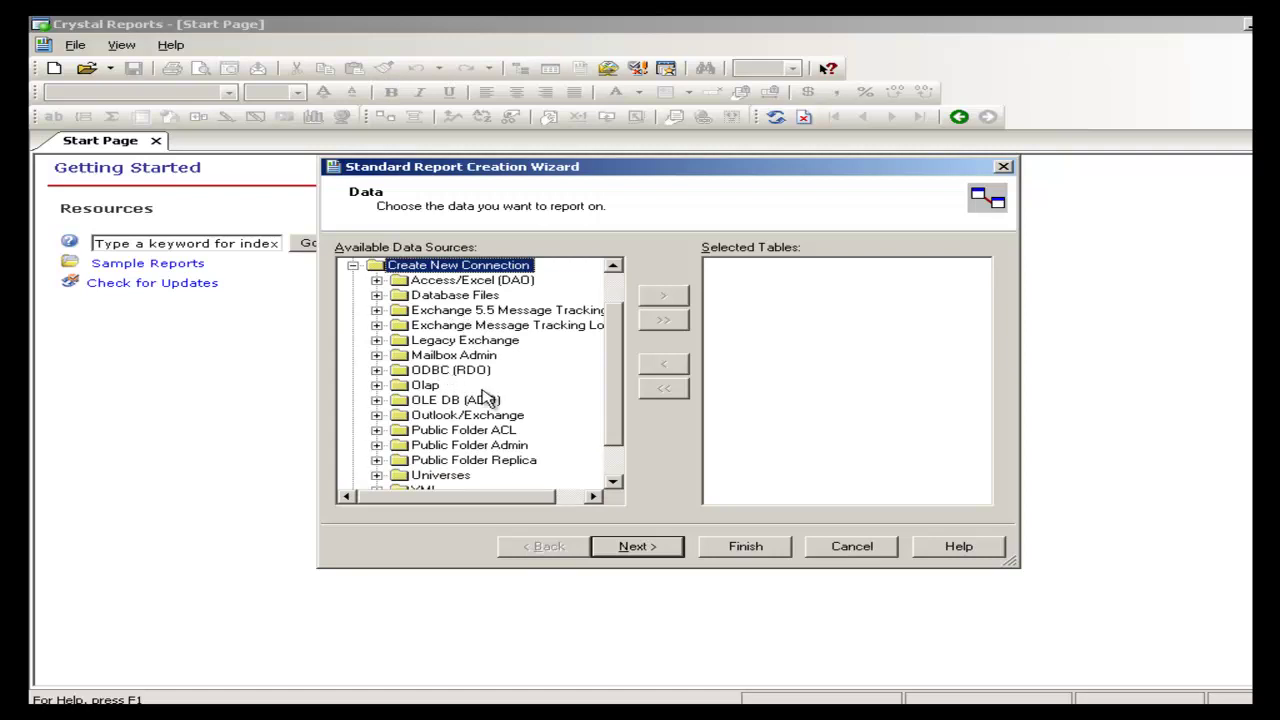
double_click(452, 370)
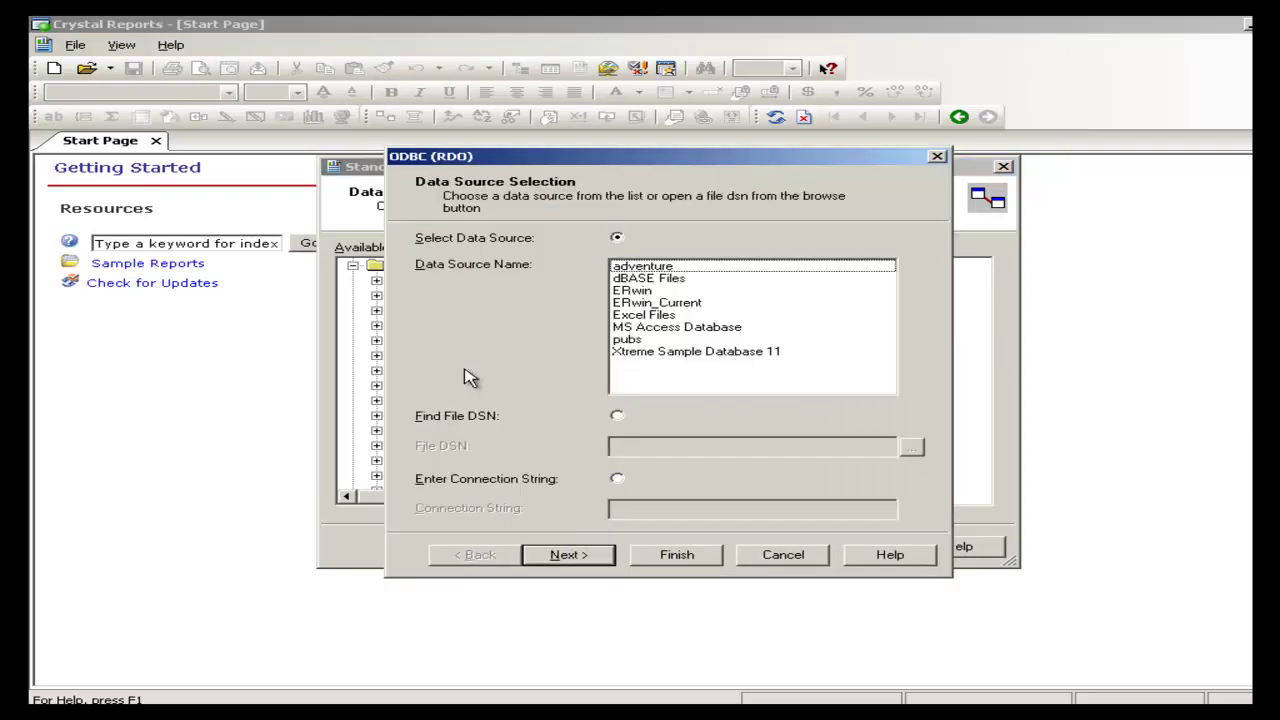
left_click(630, 341)
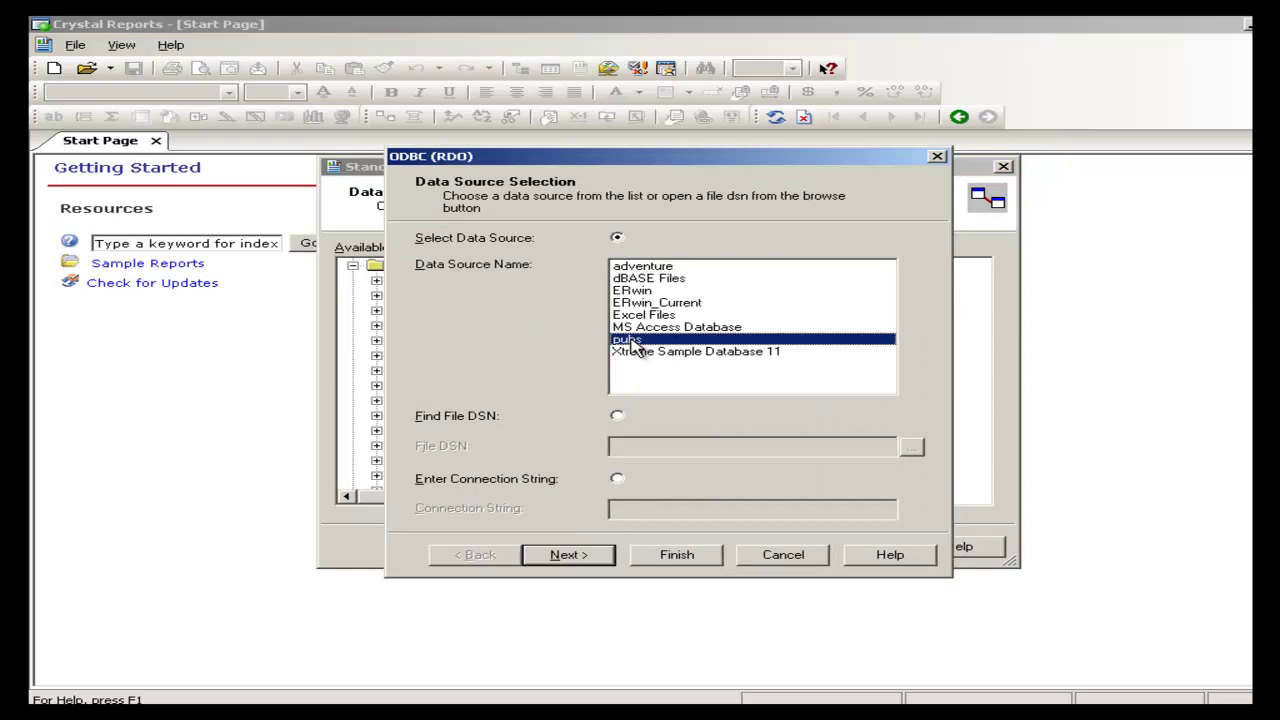
left_click(556, 556)
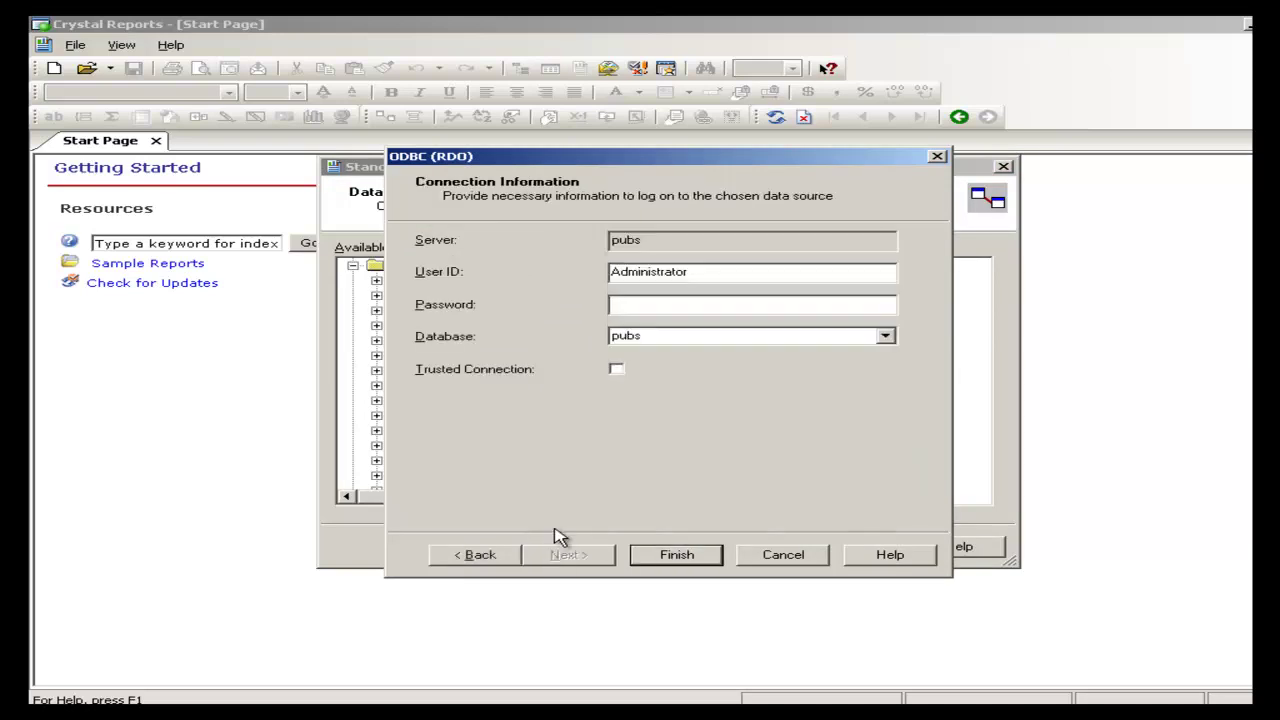
left_click(616, 368)
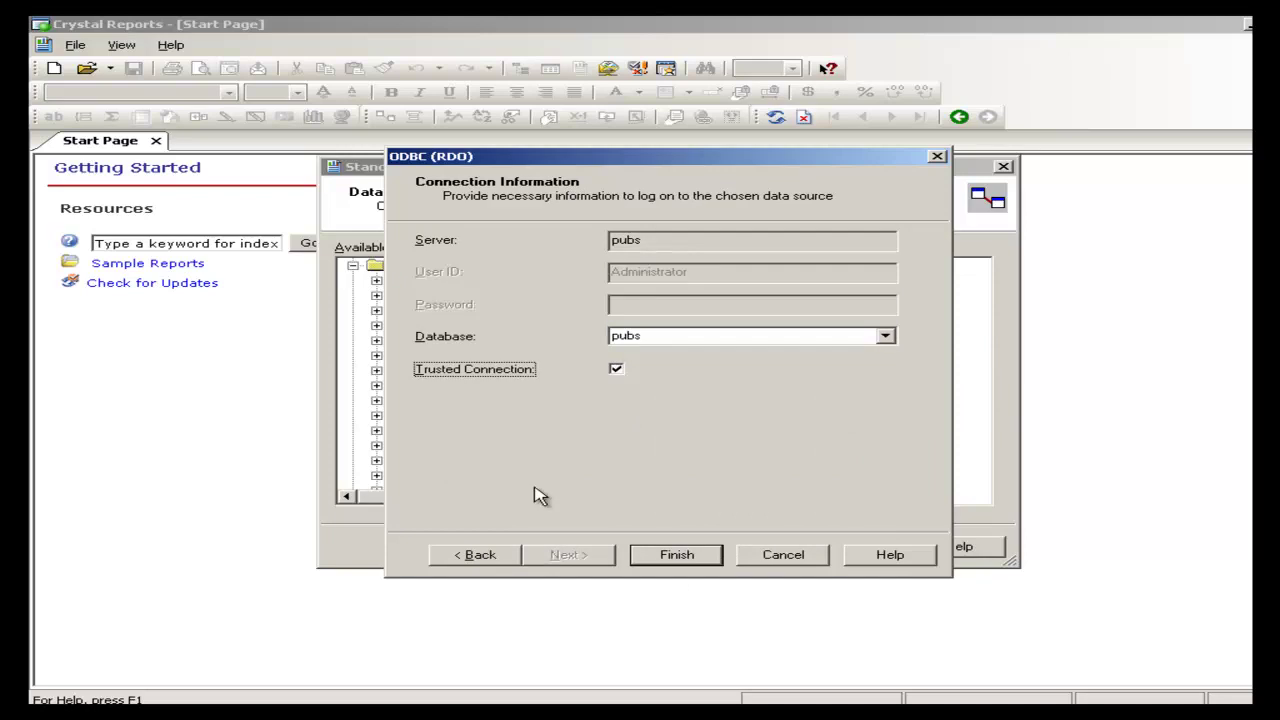
left_click(667, 555)
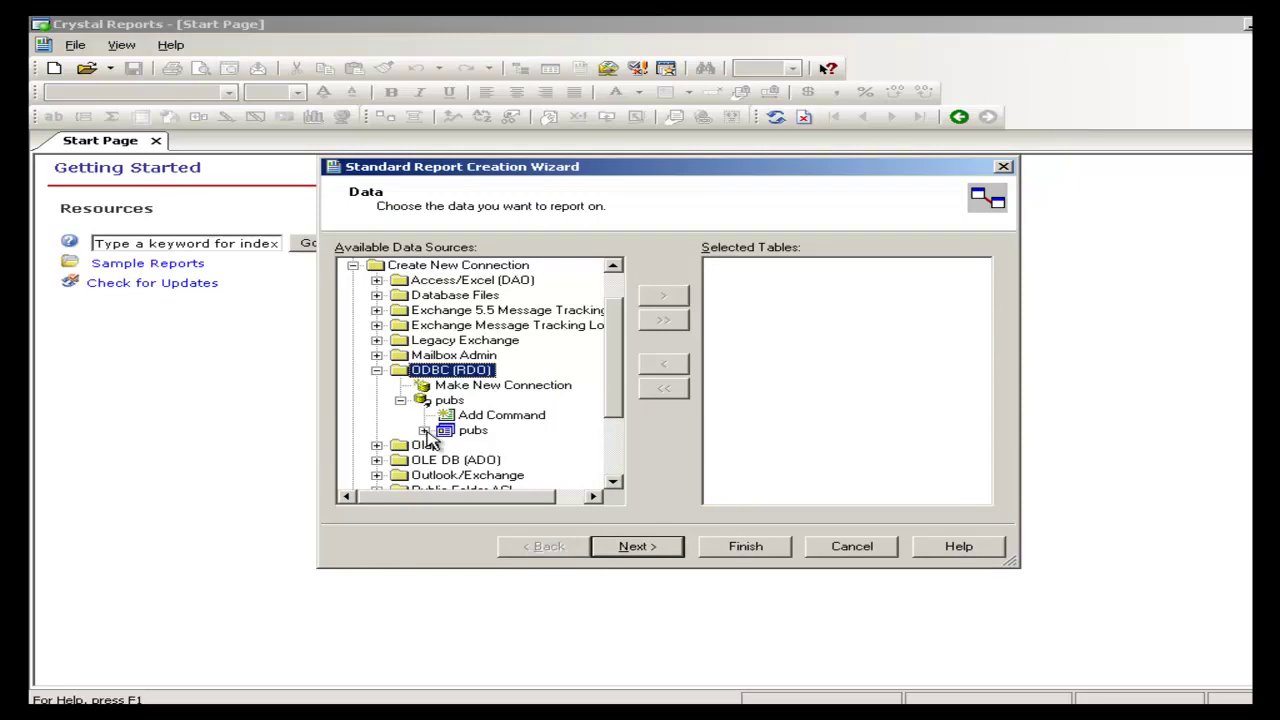
left_click(424, 431)
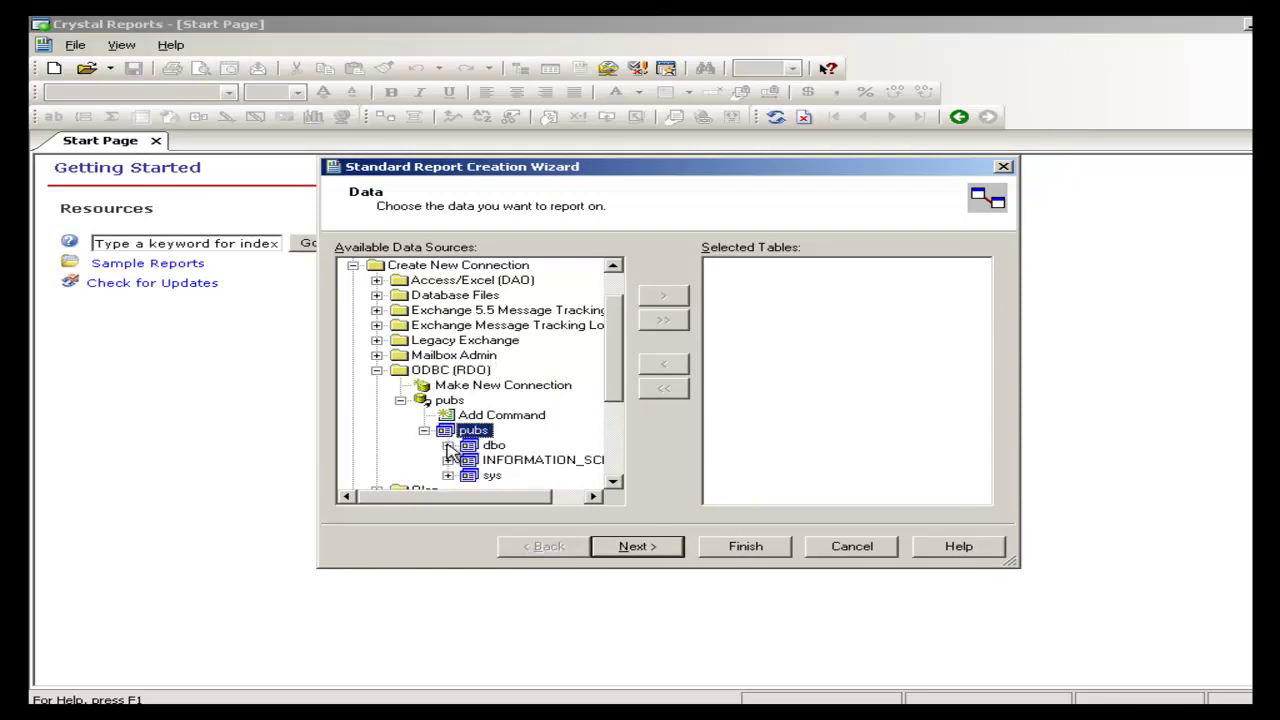
left_click(448, 445)
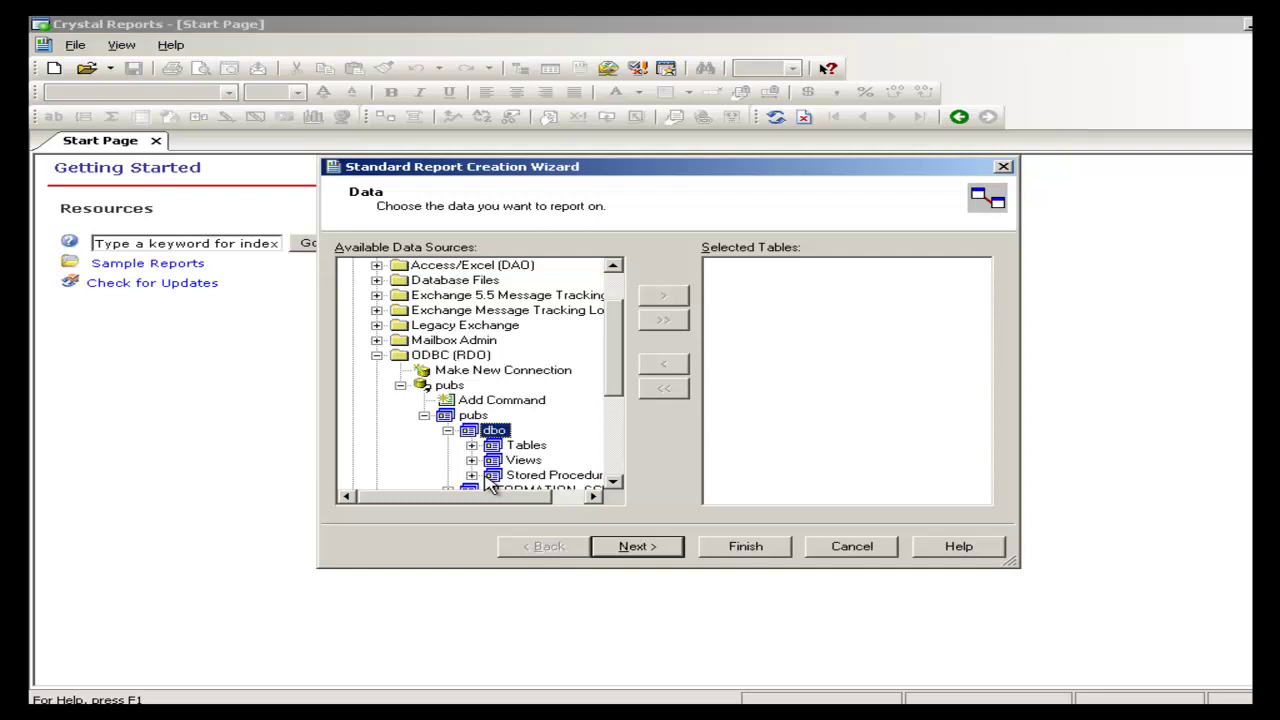
left_click(471, 476)
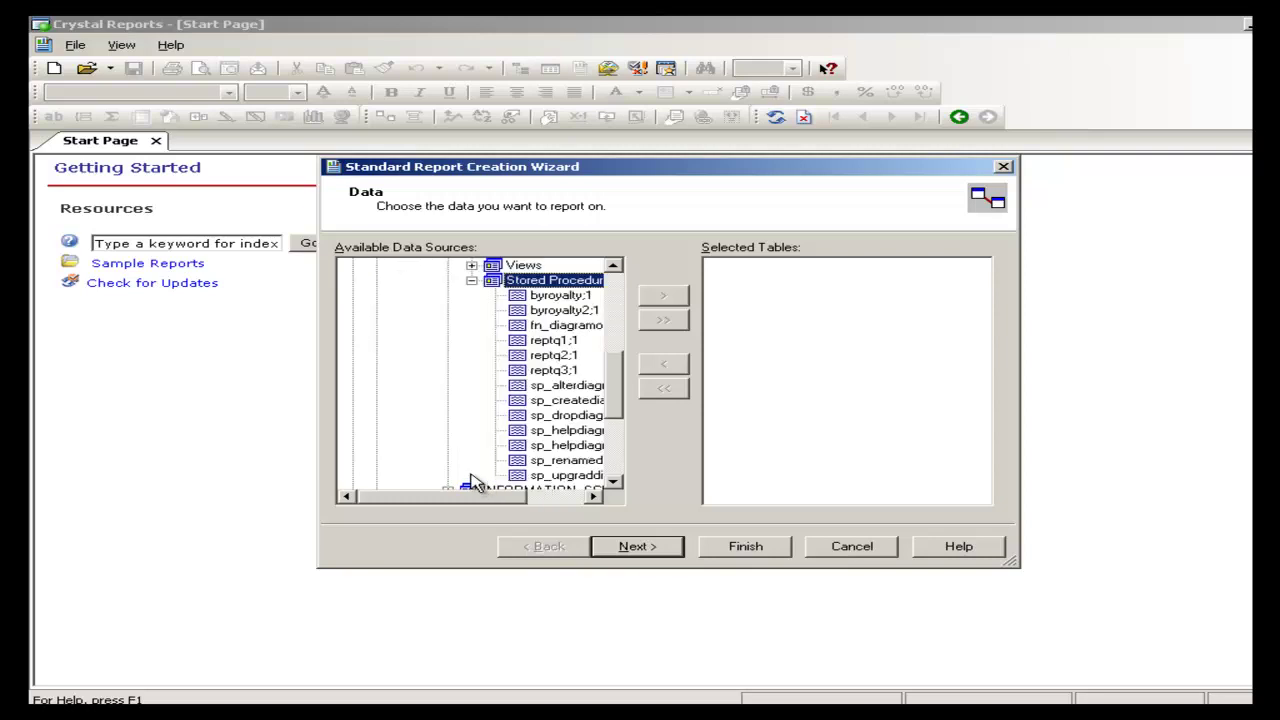
left_click(570, 311)
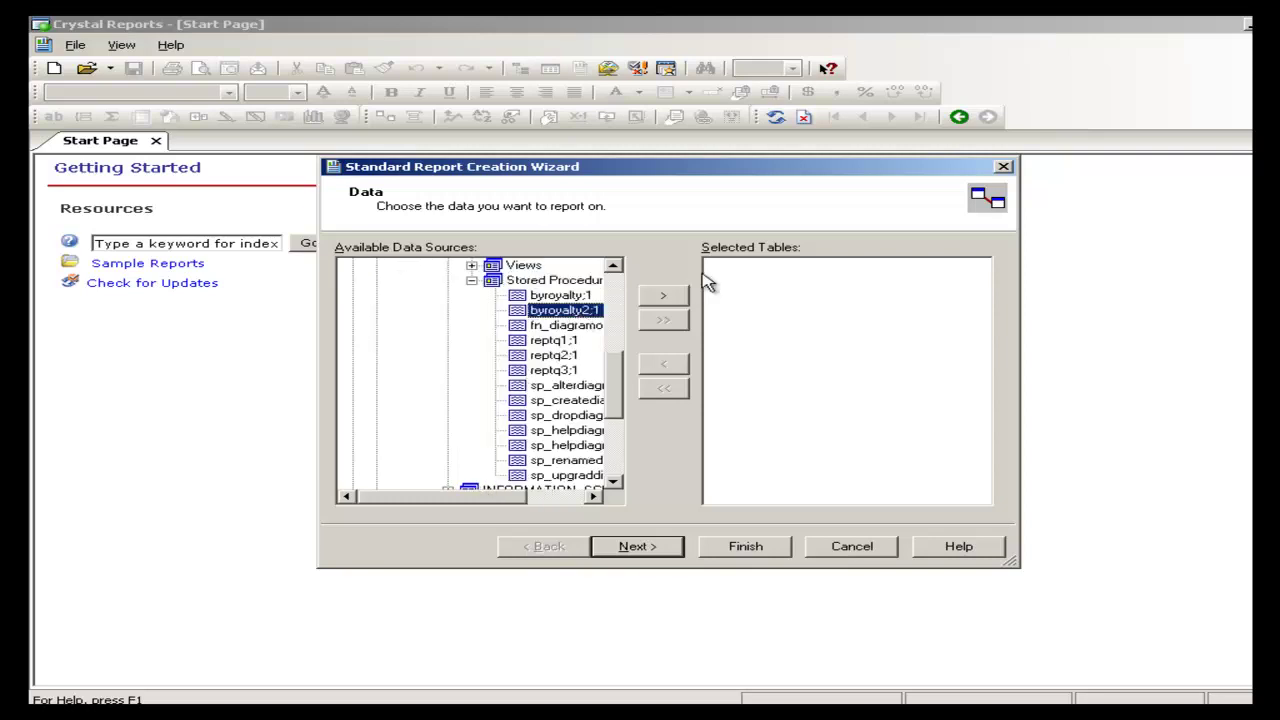
left_click(663, 297)
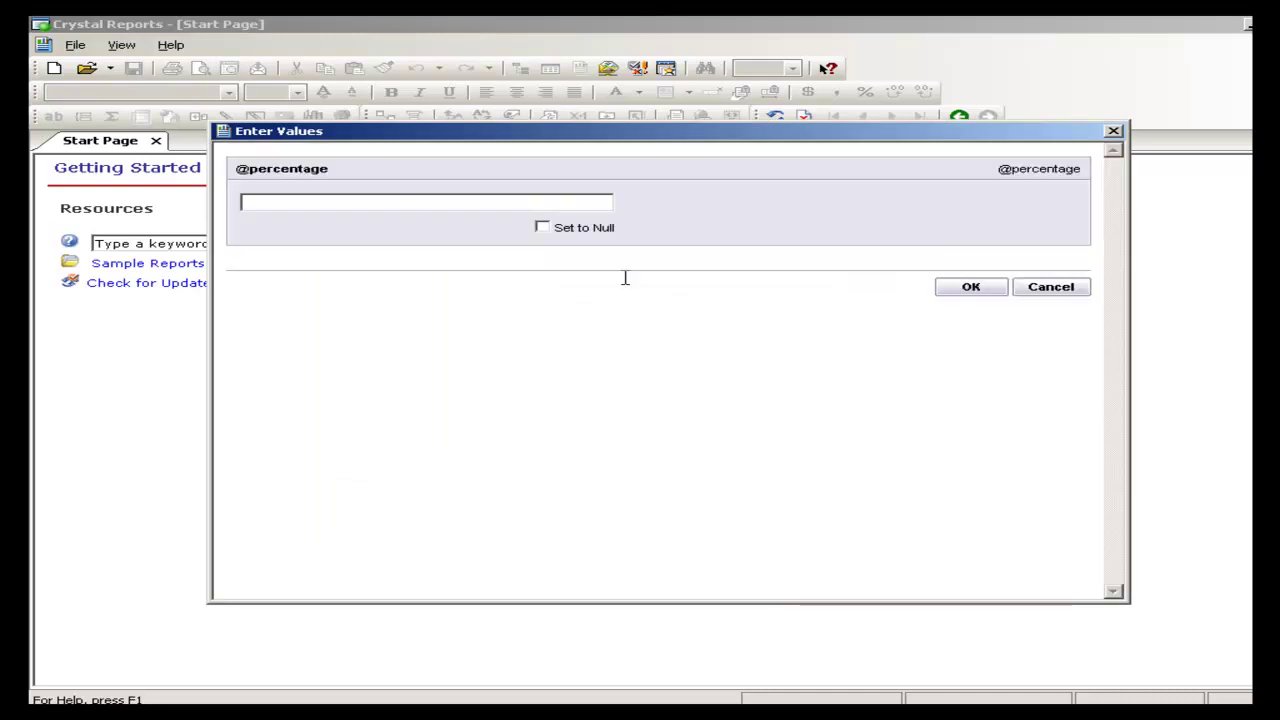
left_click(408, 202)
type("50")
left_click(971, 287)
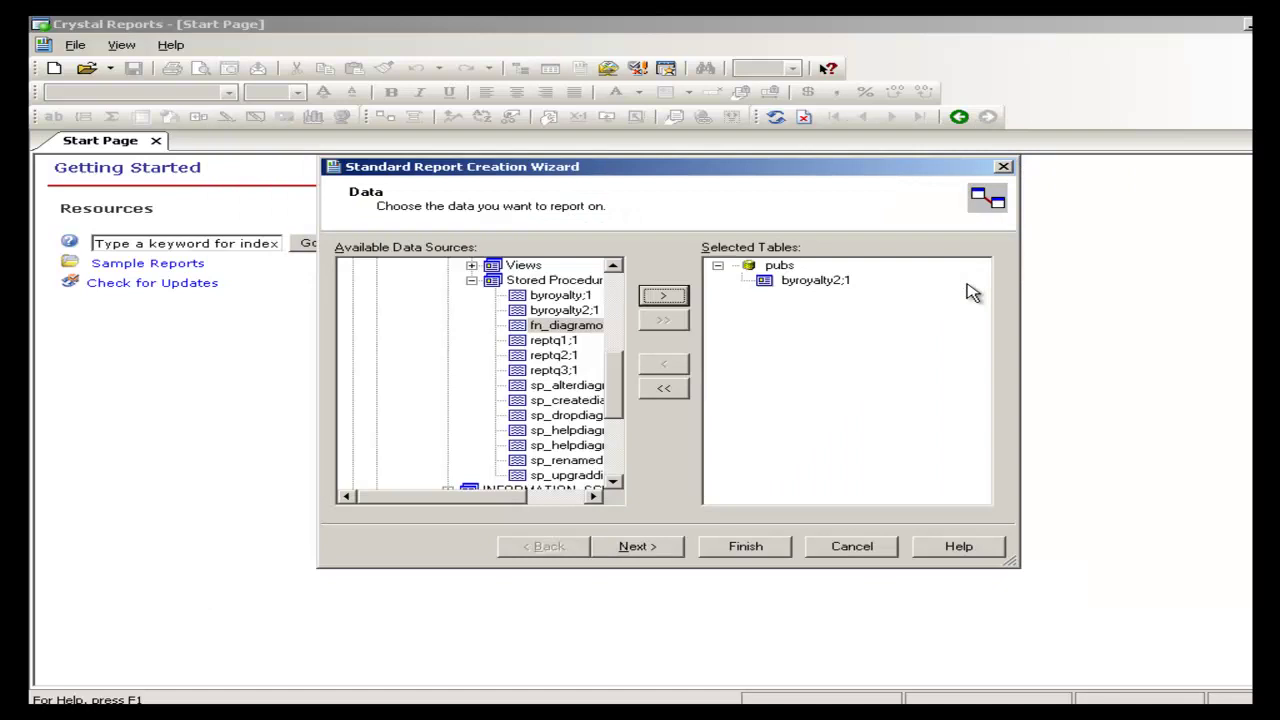
Display the au_id field, skip grouping, record selection and template, and finish the wizard
left_click(632, 550)
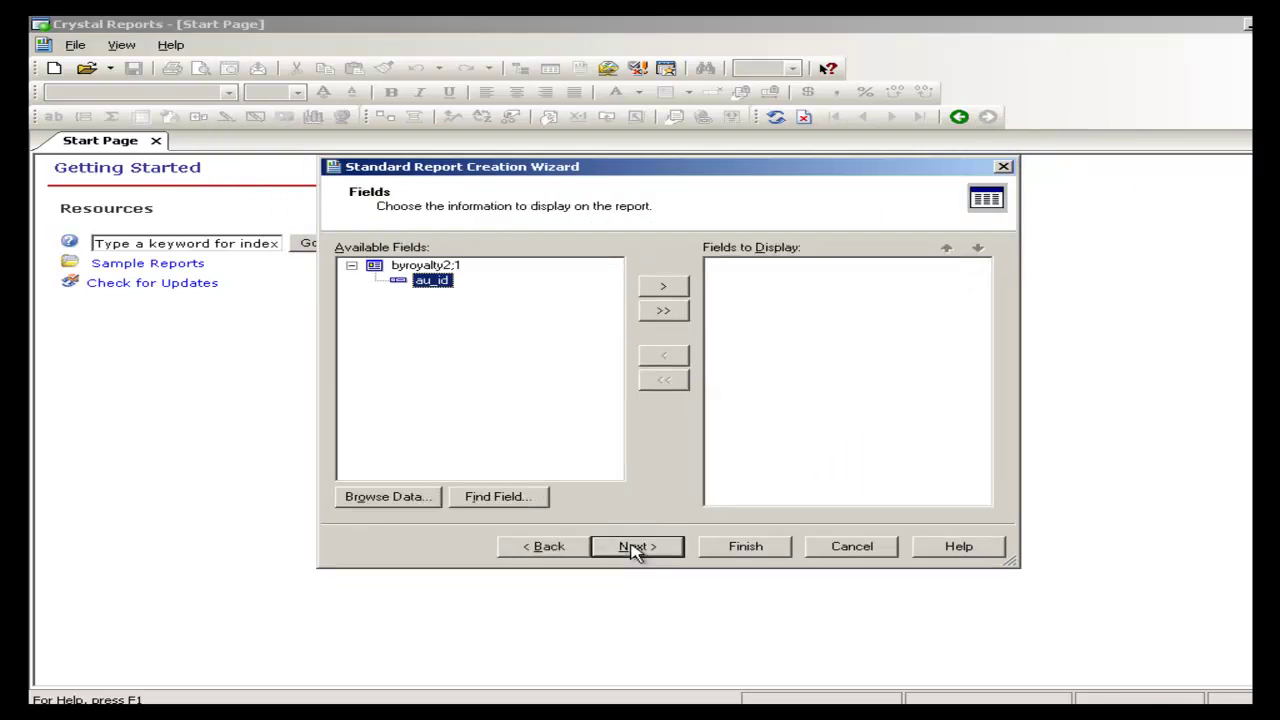
left_click(674, 288)
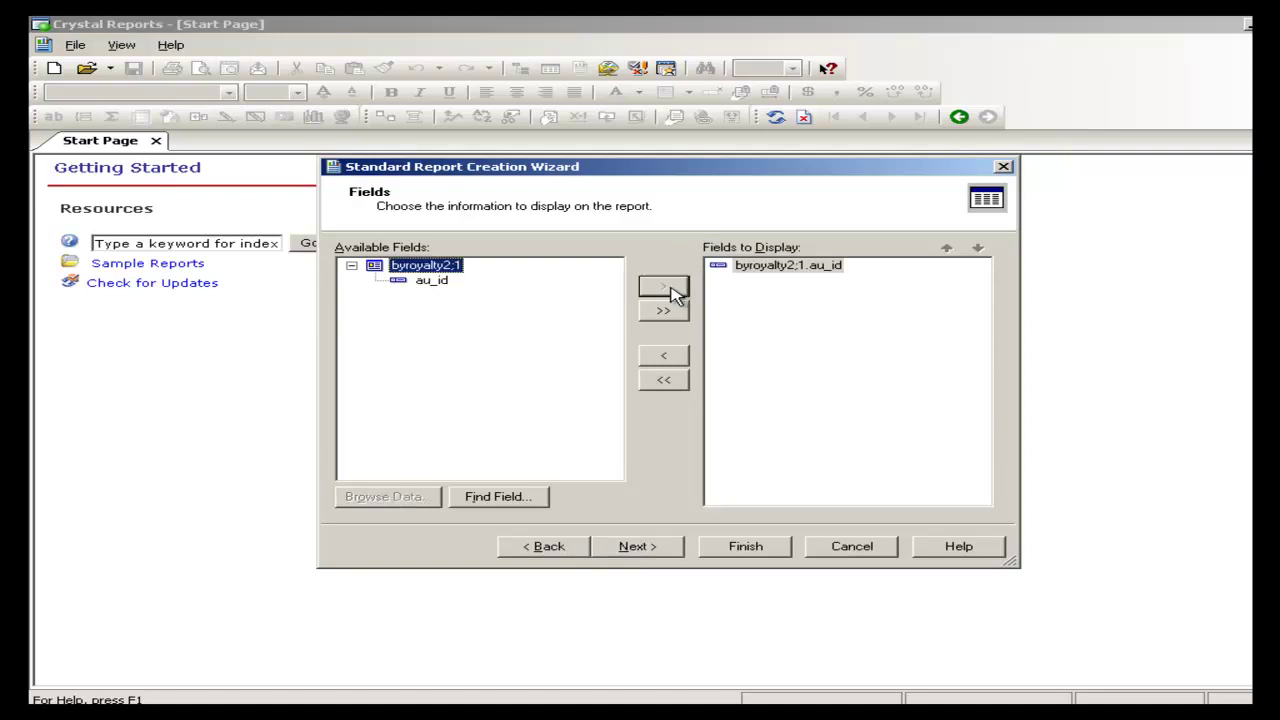
left_click(647, 549)
left_click(647, 549)
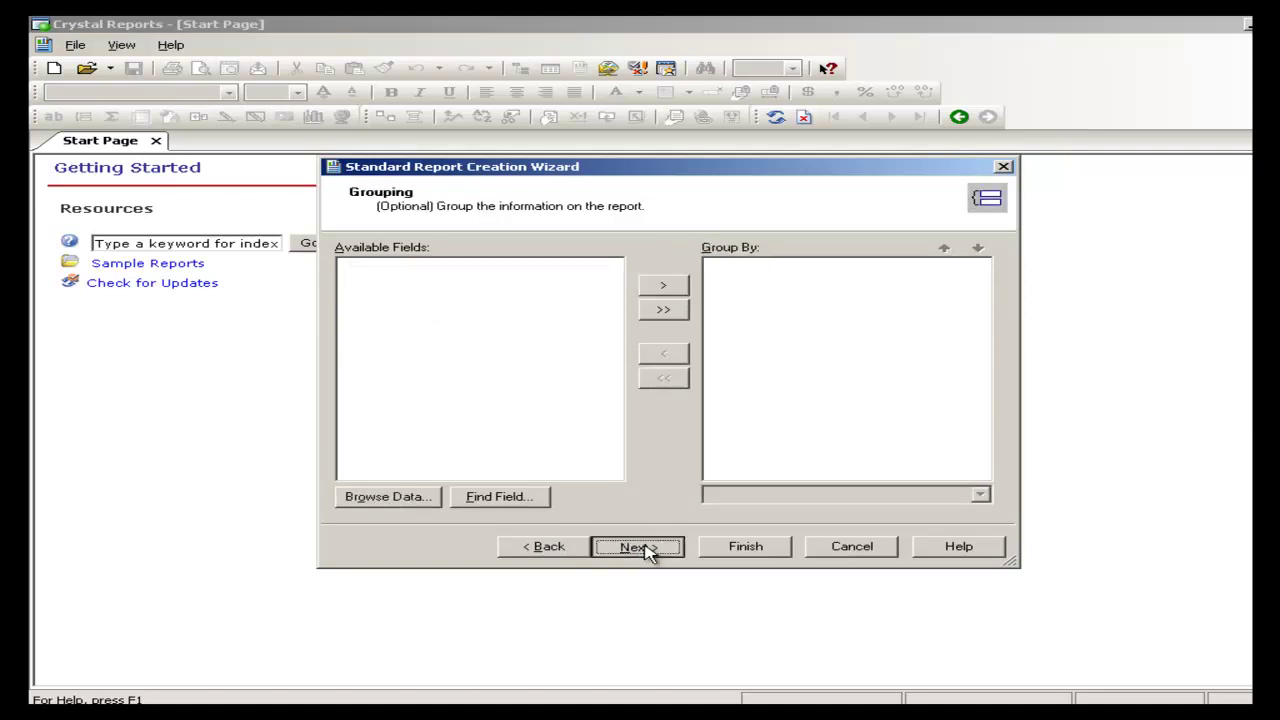
left_click(647, 549)
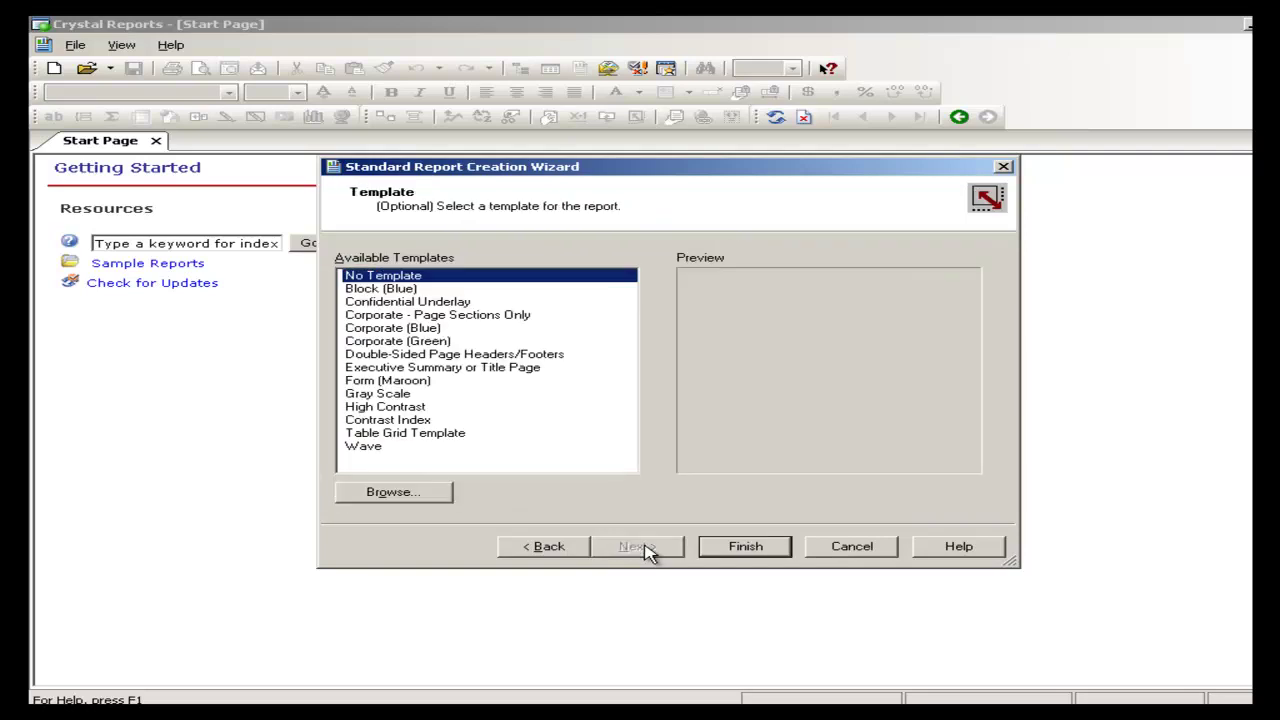
left_click(740, 552)
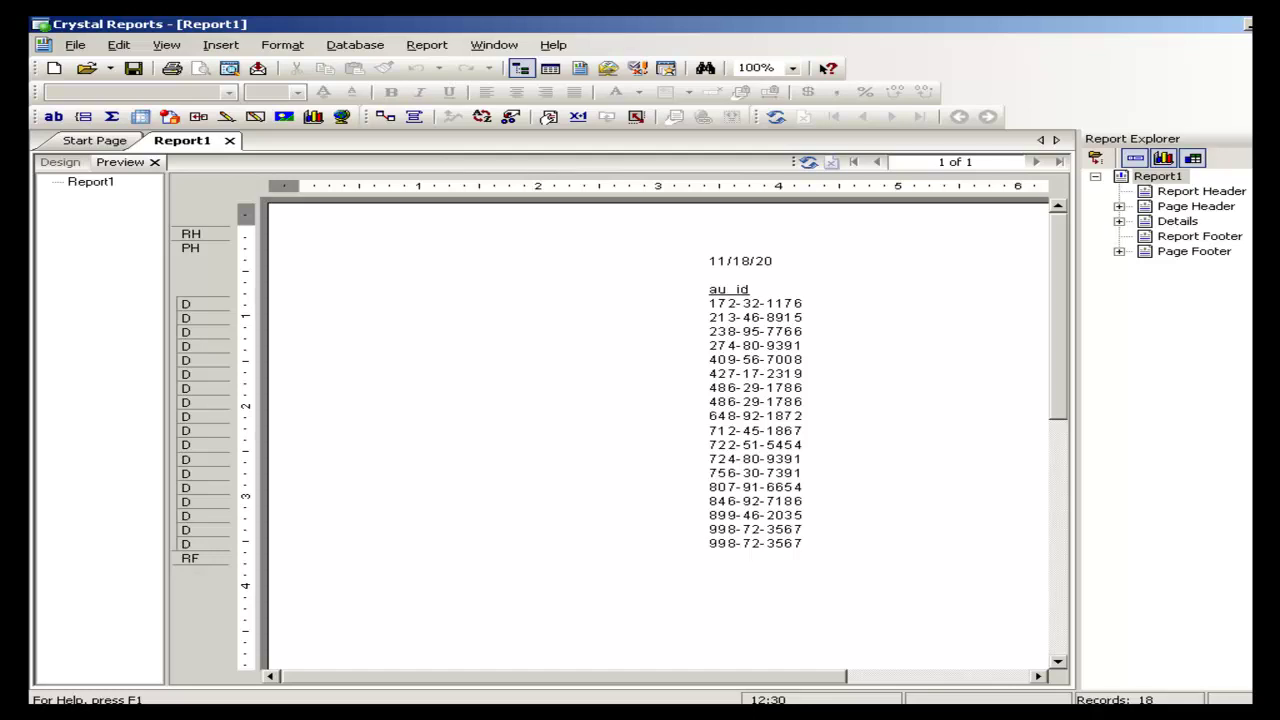
left_click(1130, 651)
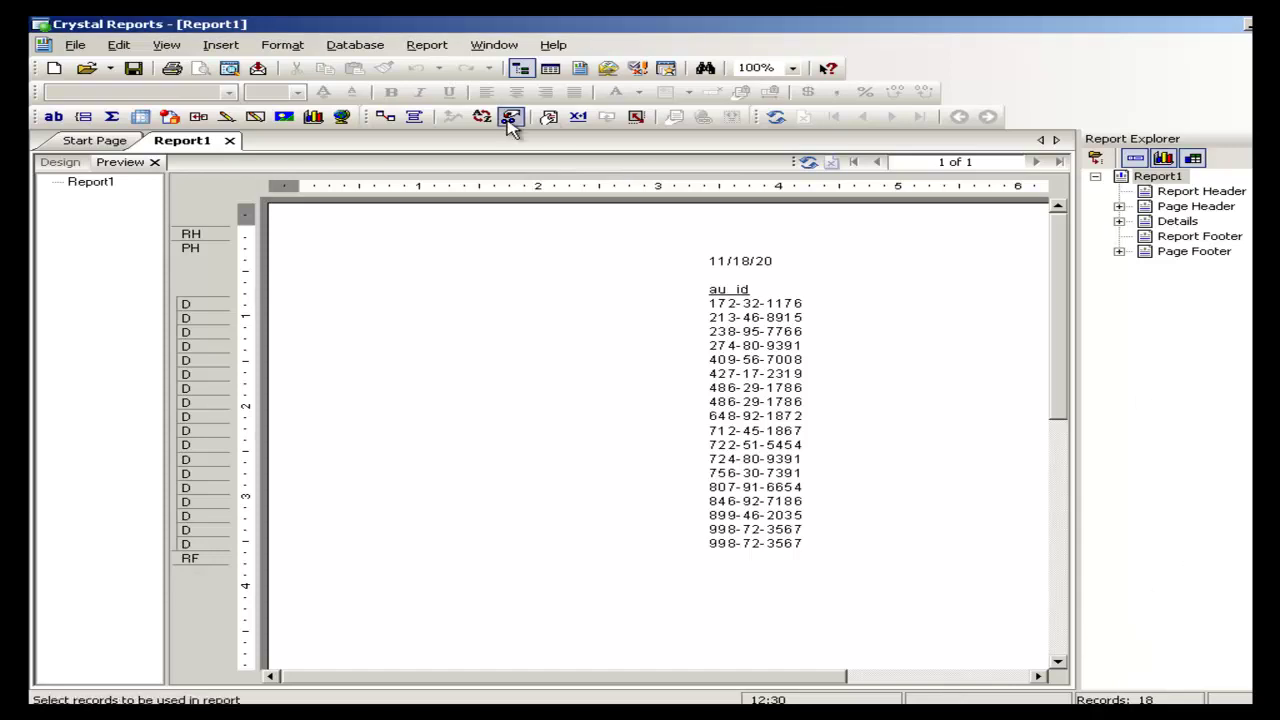
left_click(440, 52)
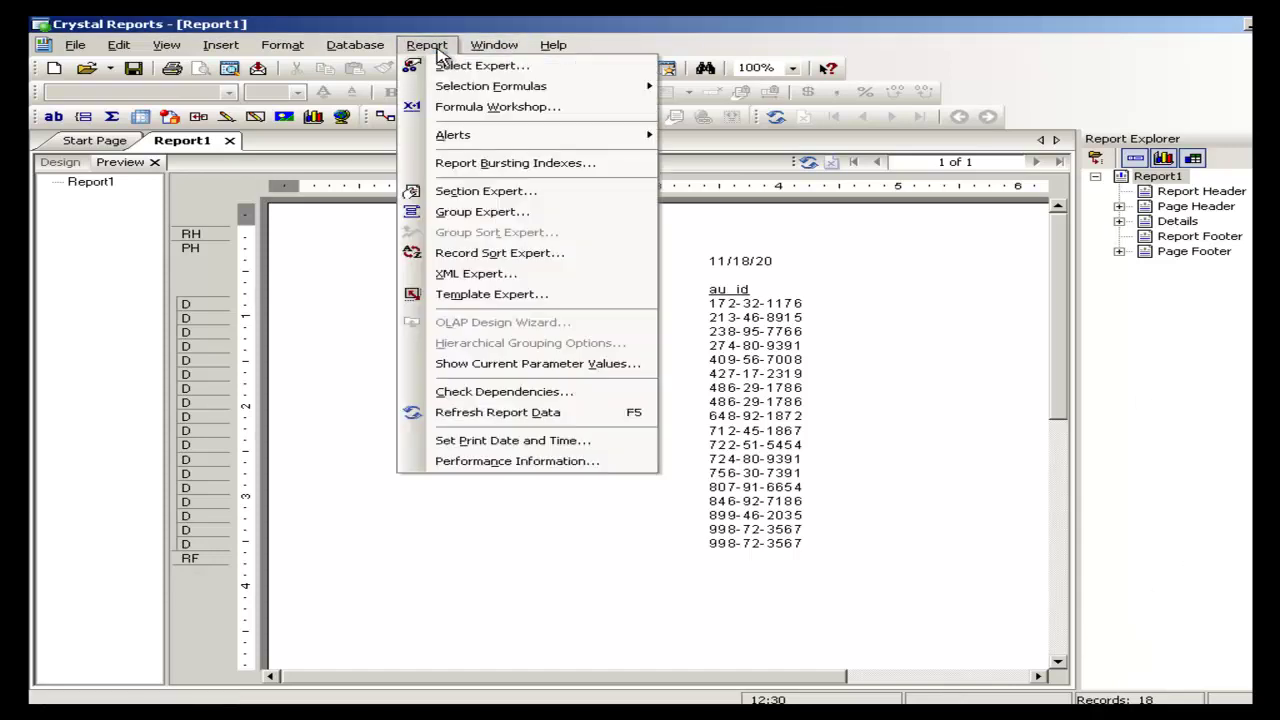
left_click(529, 418)
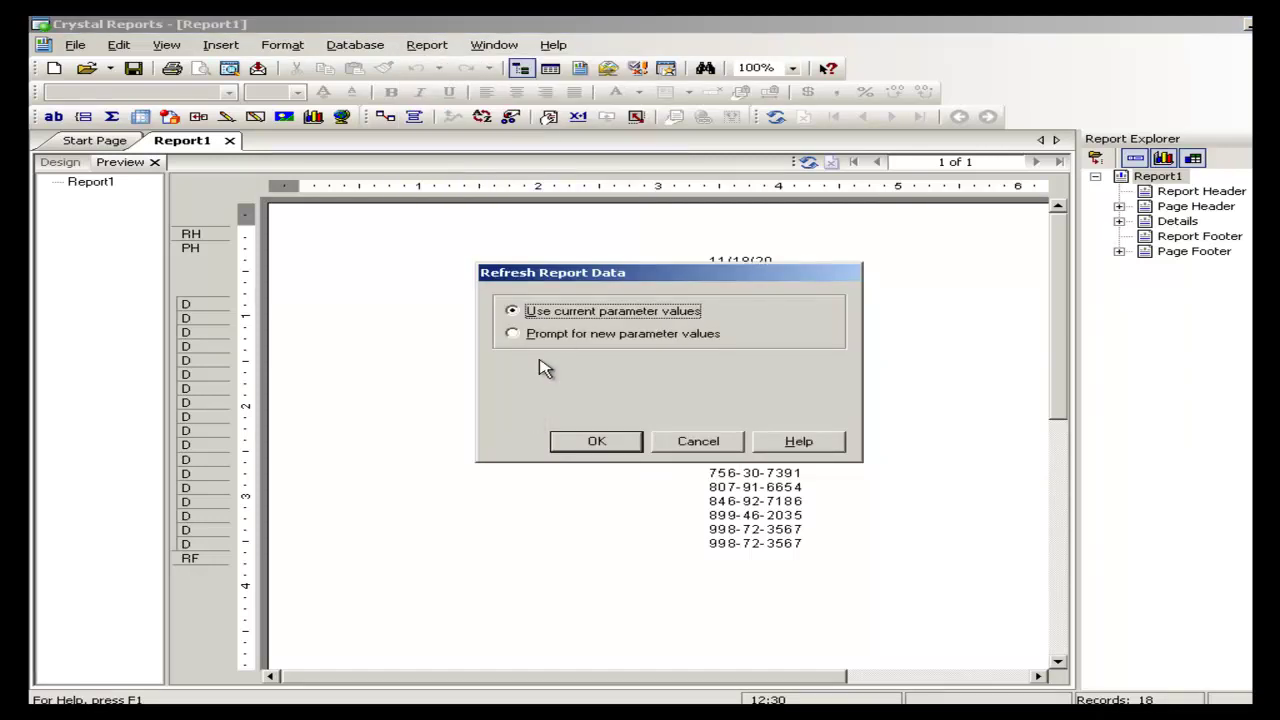
left_click(560, 336)
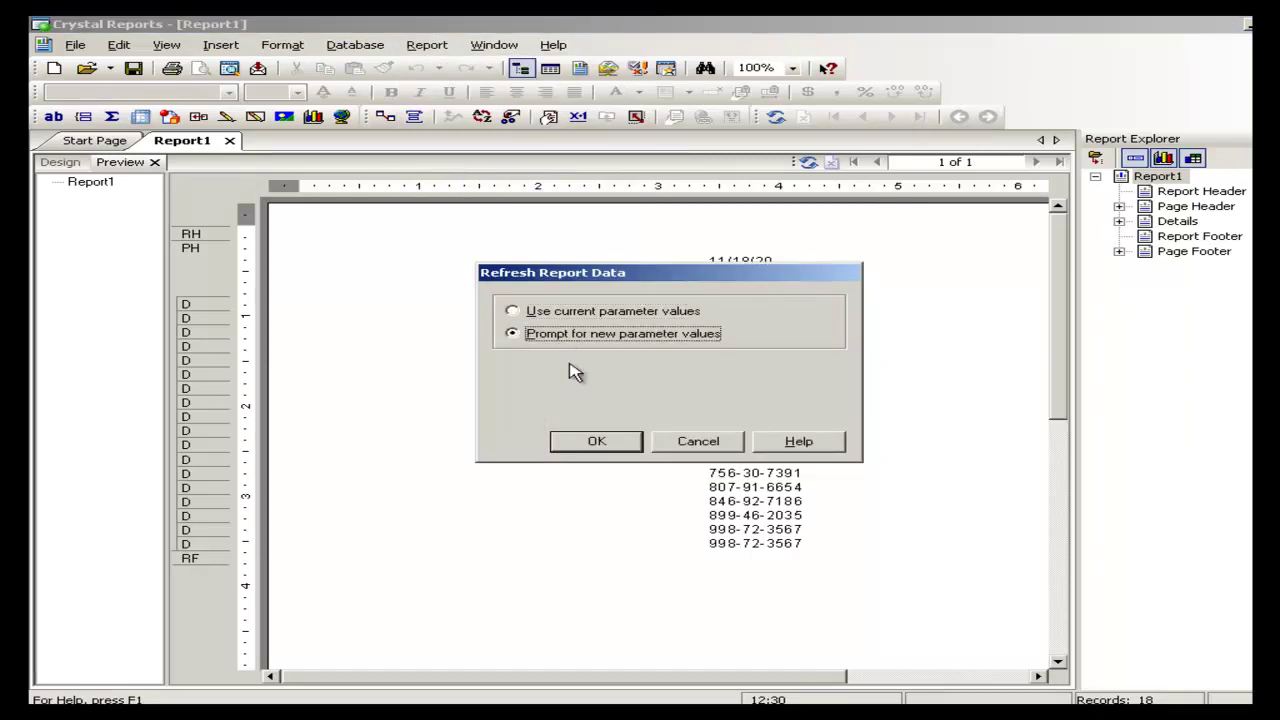
left_click(609, 444)
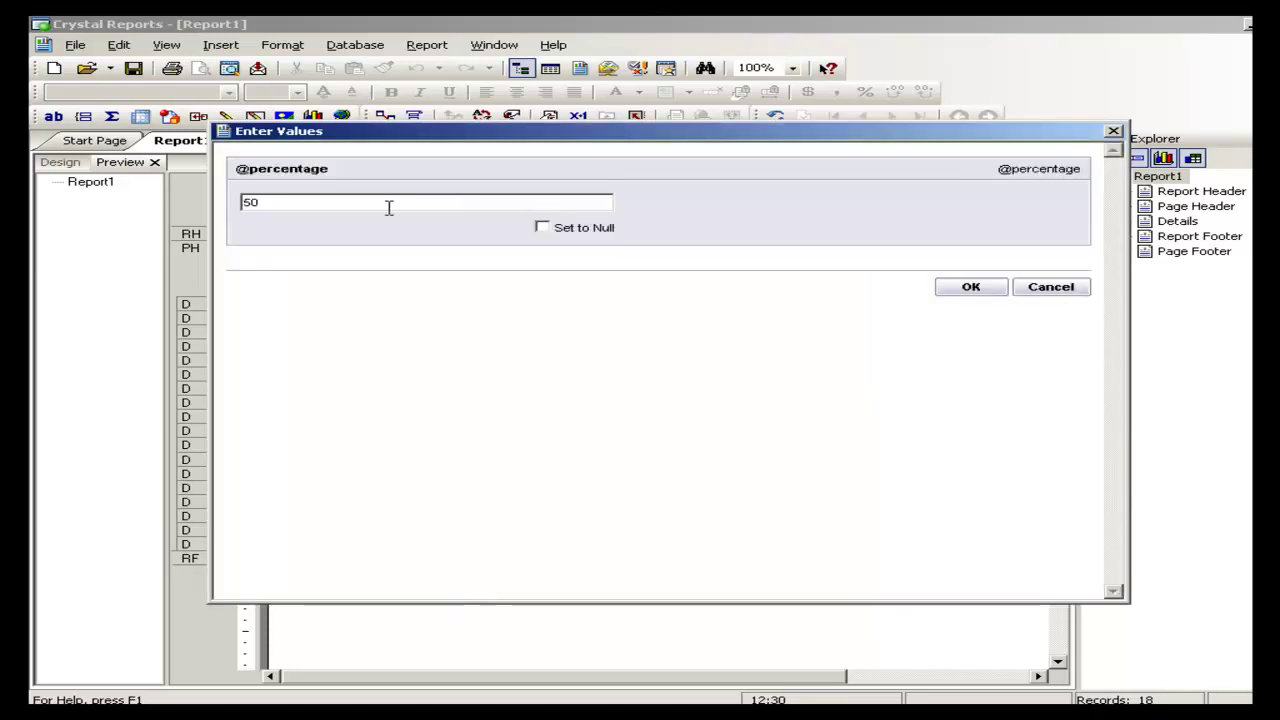
key("BackSpace")
key("BackSpace")
type("1")
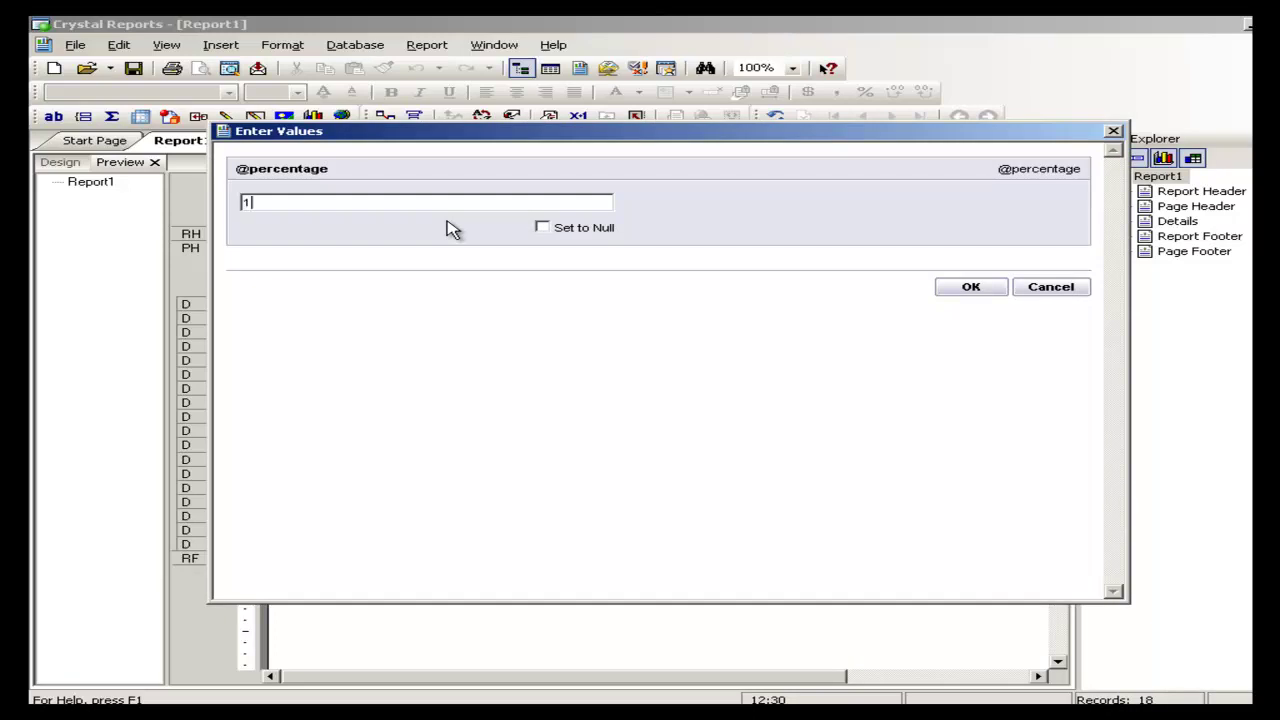
type("00")
key("Return")
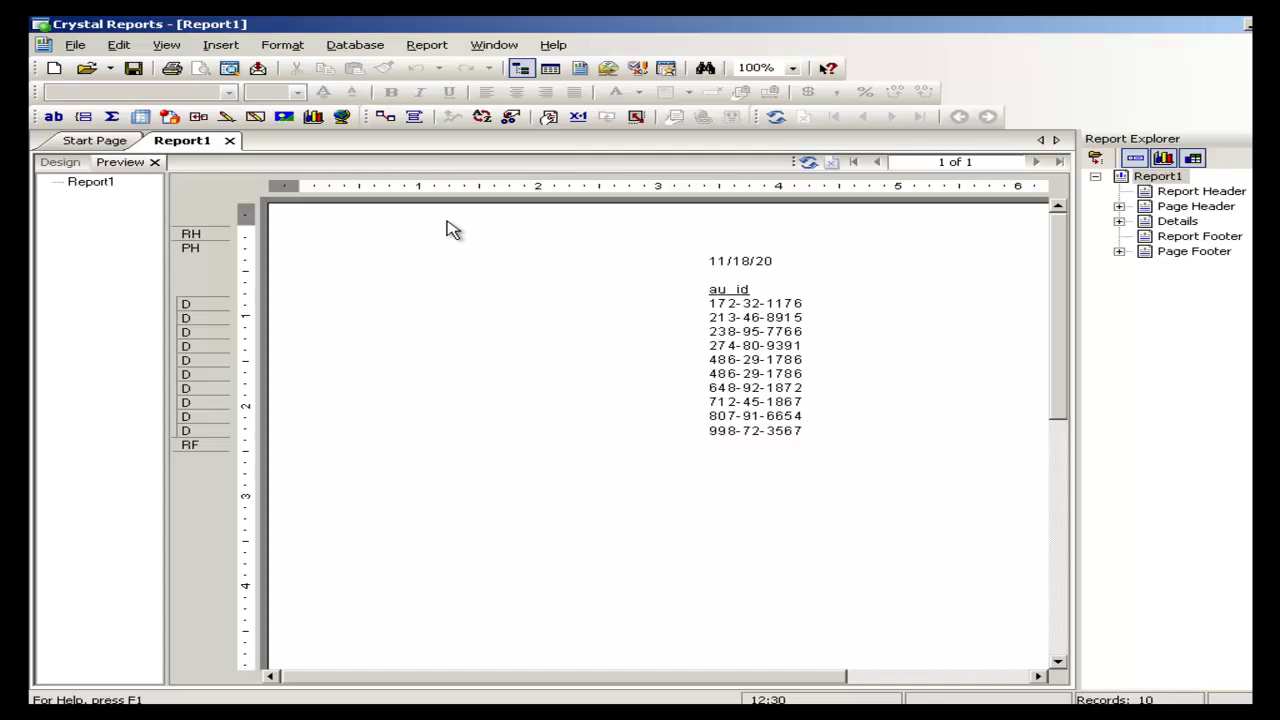
left_click(452, 50)
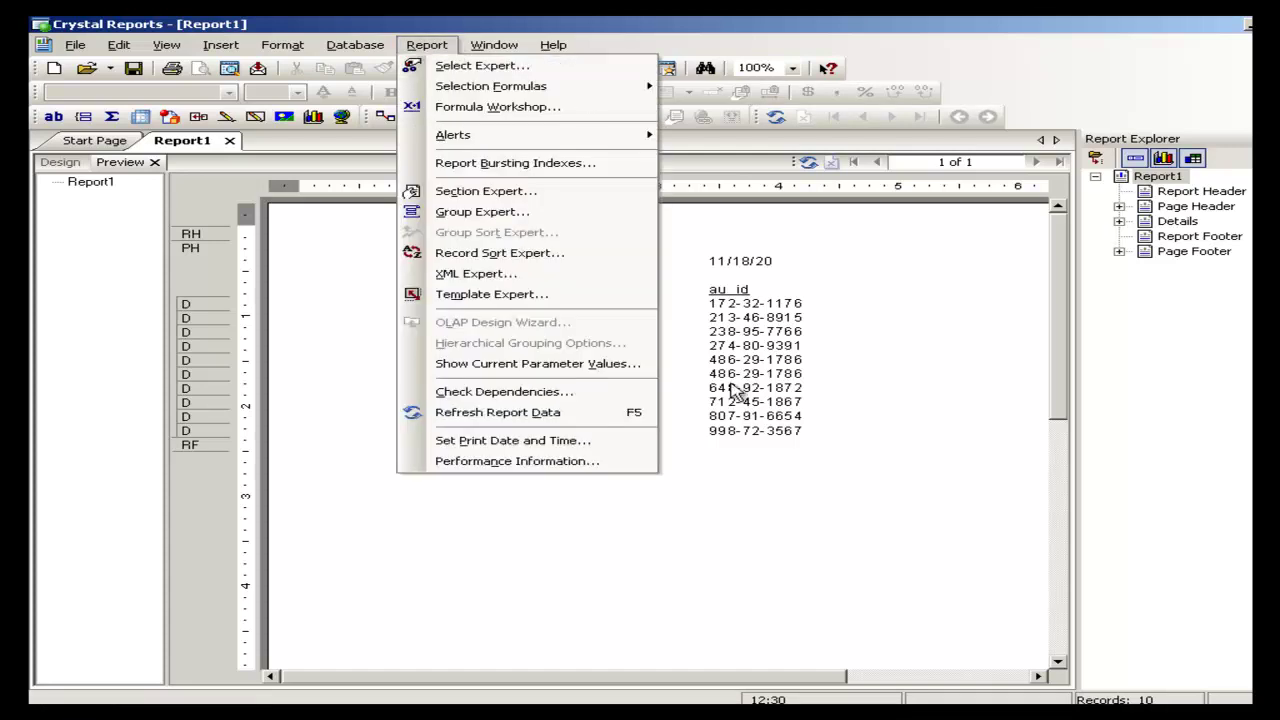
left_click(500, 412)
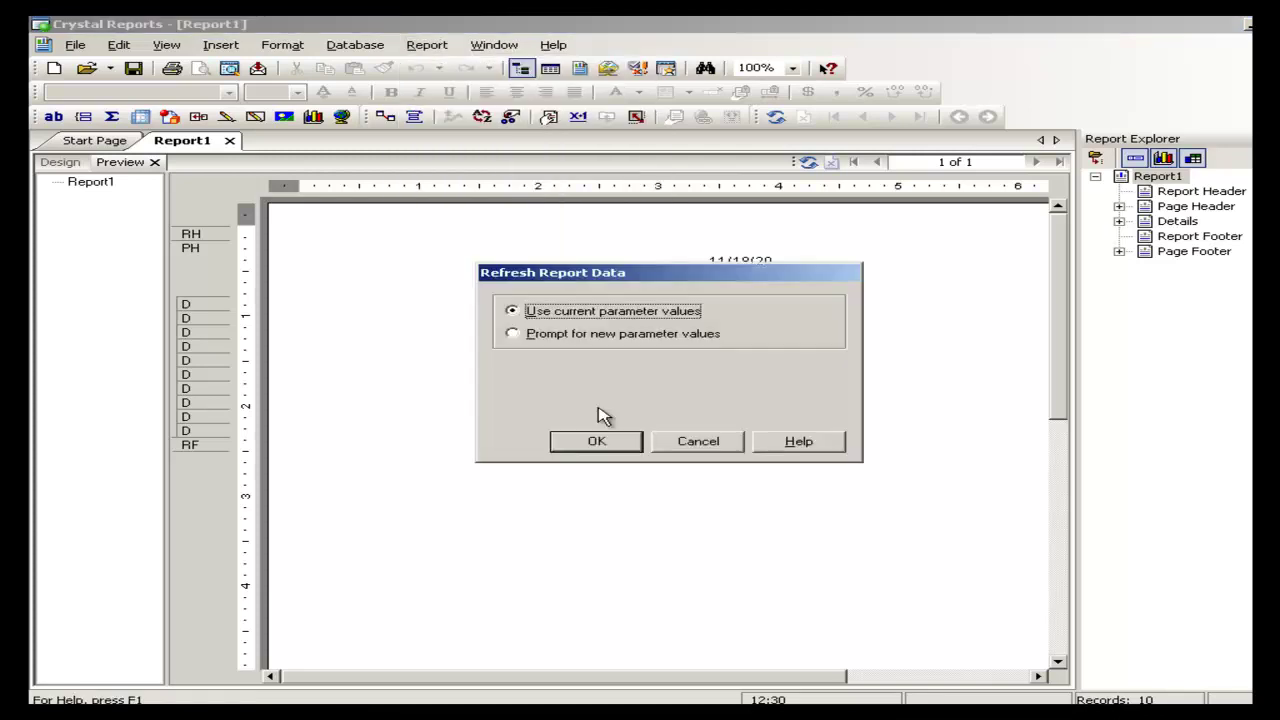
left_click(589, 335)
left_click(594, 440)
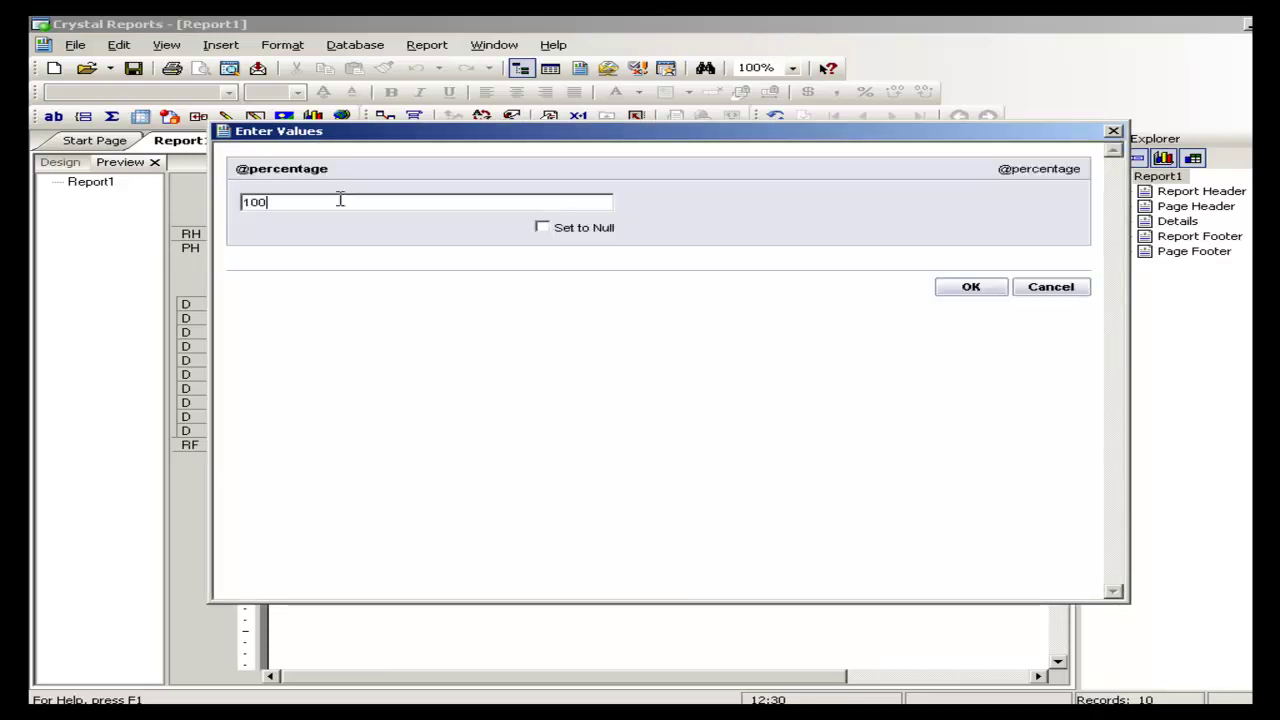
key("BackSpace")
key("BackSpace")
key("BackSpace")
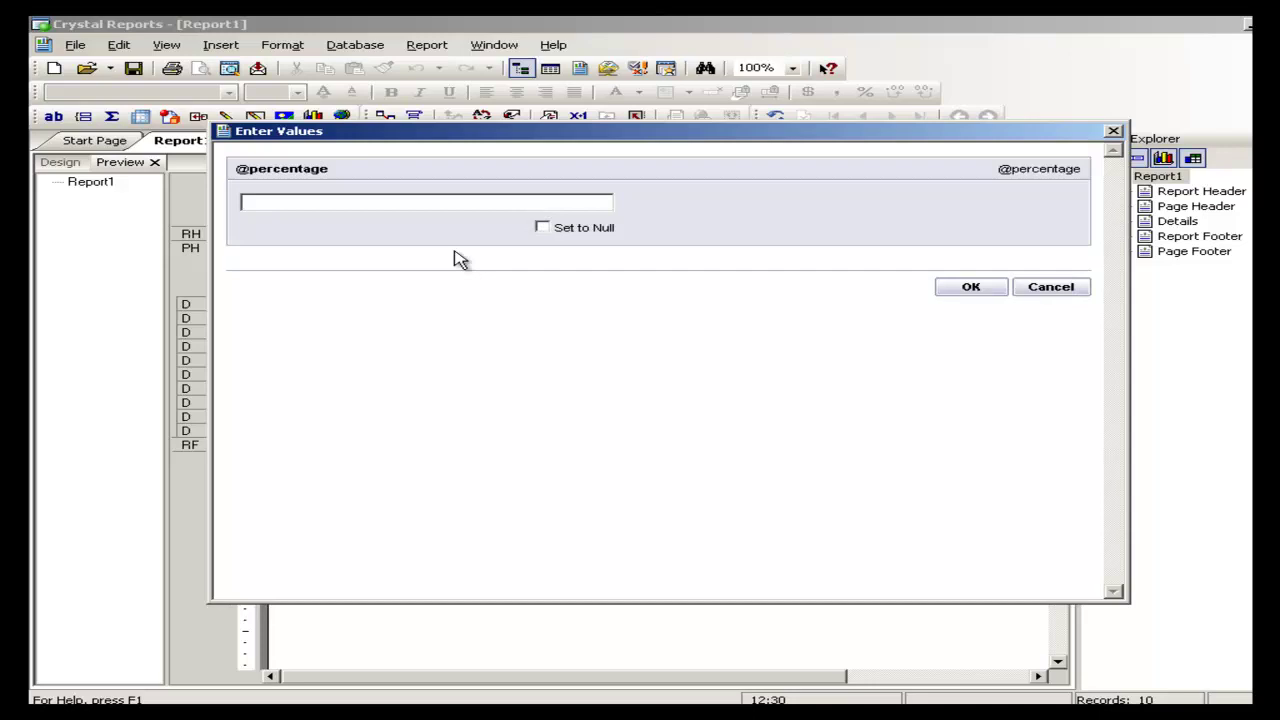
type("25")
key("Return")
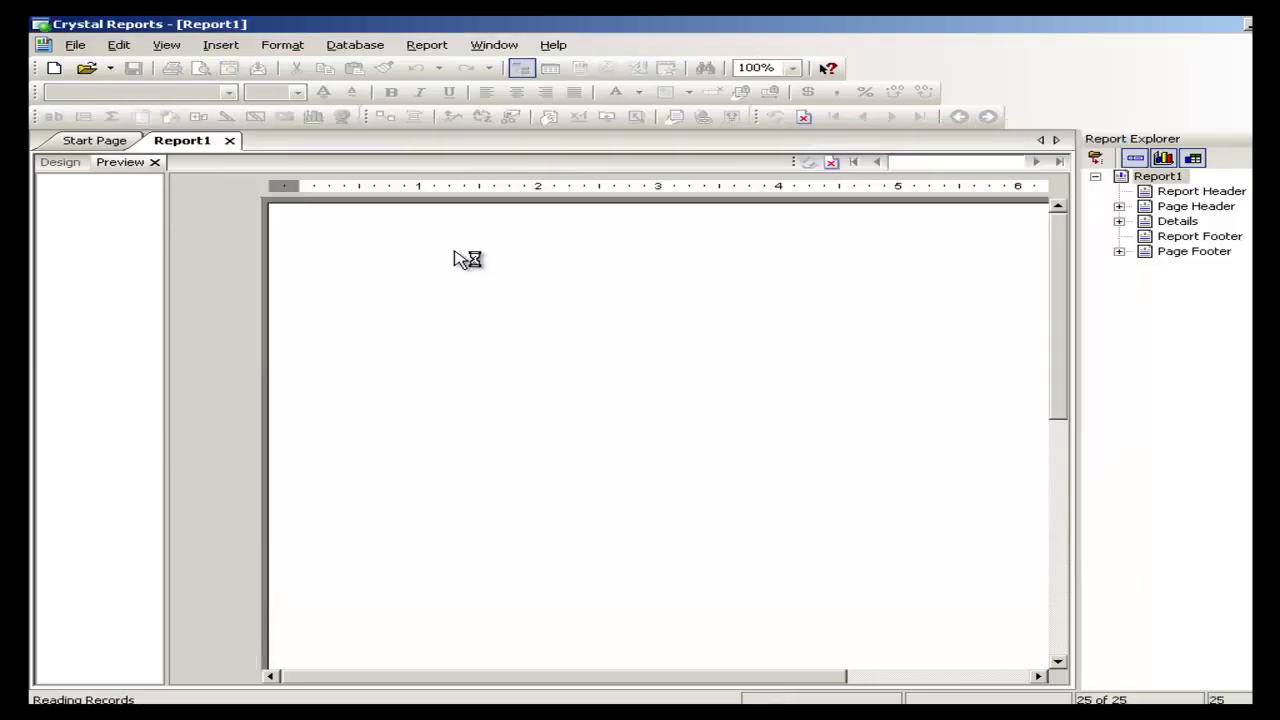